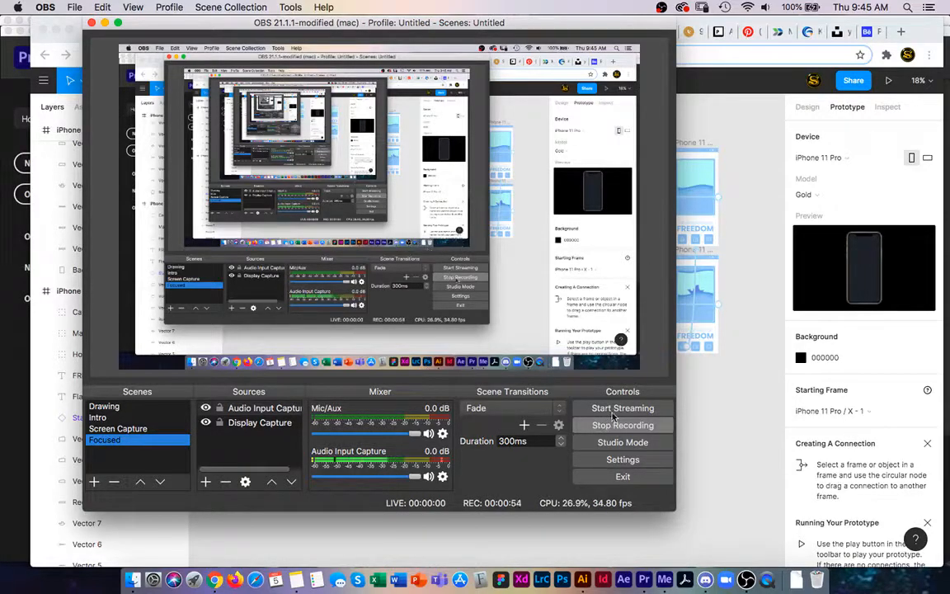
Step: Review the streaming and recording output settings in OBS, including bitrate and format, and close them without changes
{"action": "left_click", "coordinate": [623, 462]}
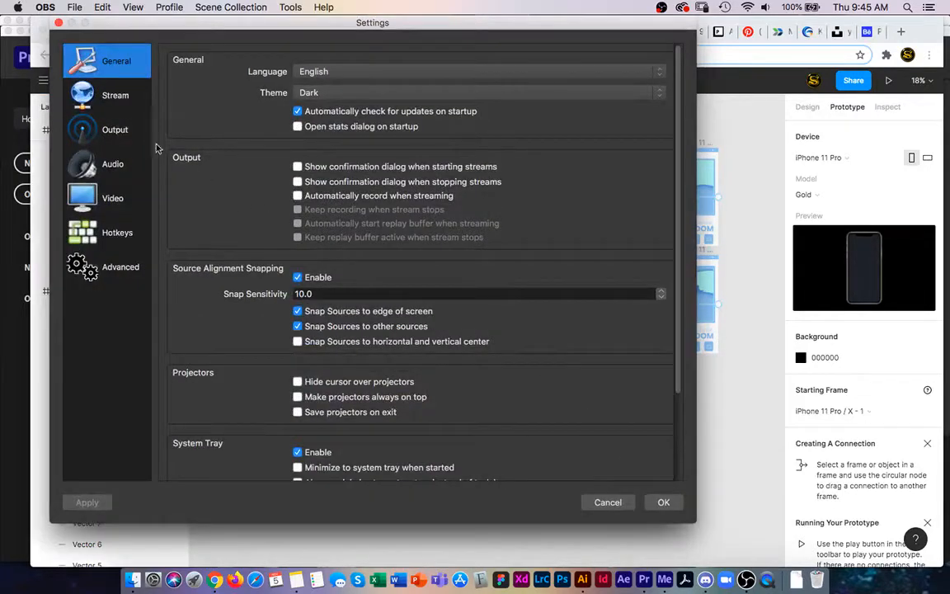
{"action": "left_click", "coordinate": [107, 130]}
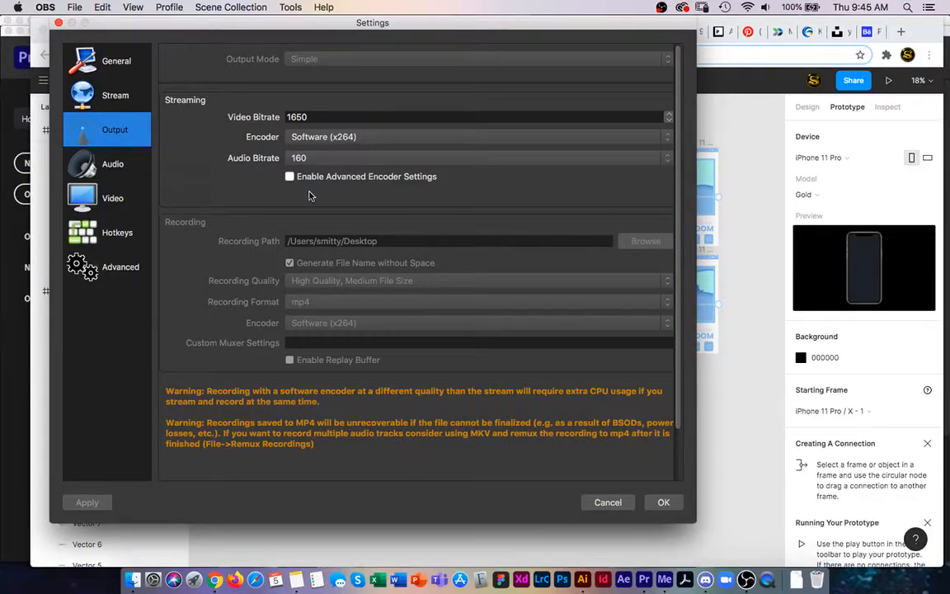
{"action": "left_click", "coordinate": [608, 503]}
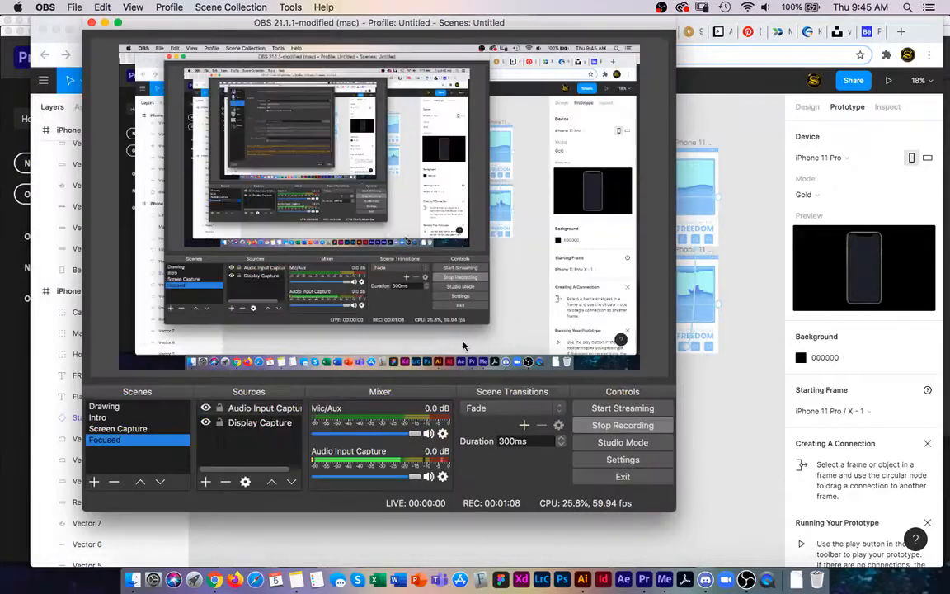
{"action": "left_click", "coordinate": [288, 8]}
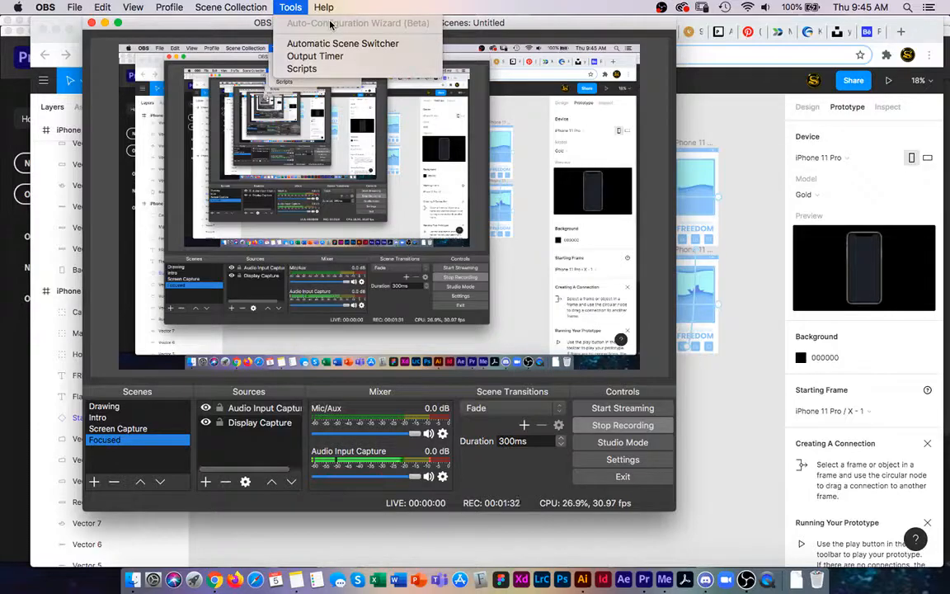
{"action": "left_click", "coordinate": [281, 8]}
{"action": "left_click", "coordinate": [285, 8]}
{"action": "left_click", "coordinate": [295, 7]}
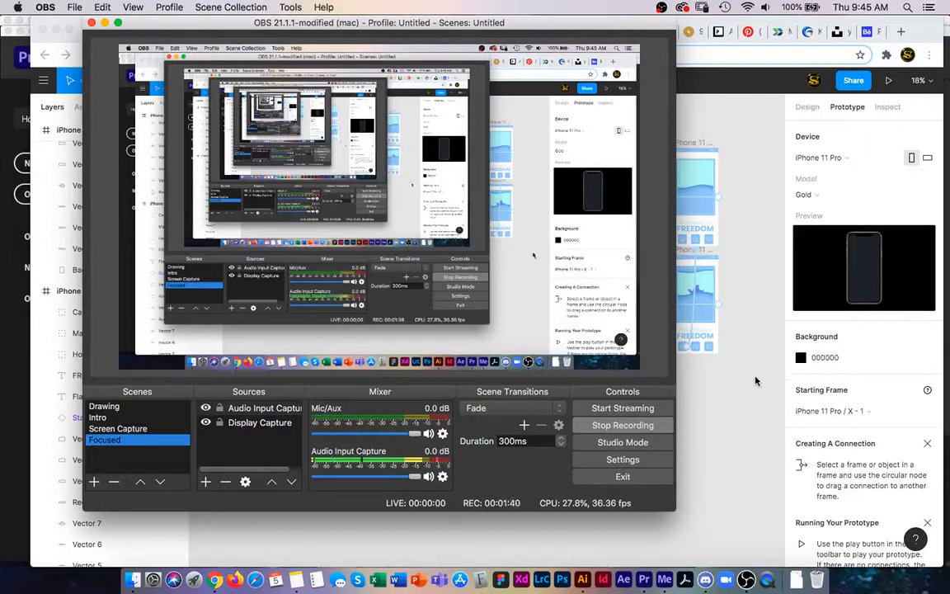
Step: Switch to Chrome, play the Flashdrives for Freedom prototype from its first screen, return to its home screen, and go back to OBS
{"action": "left_click", "coordinate": [754, 341]}
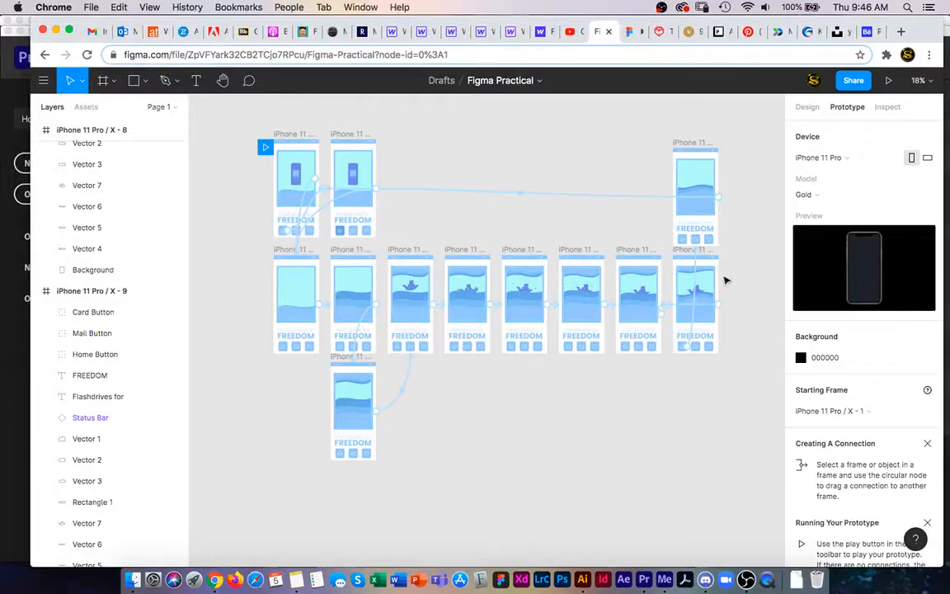
{"action": "left_click", "coordinate": [629, 32]}
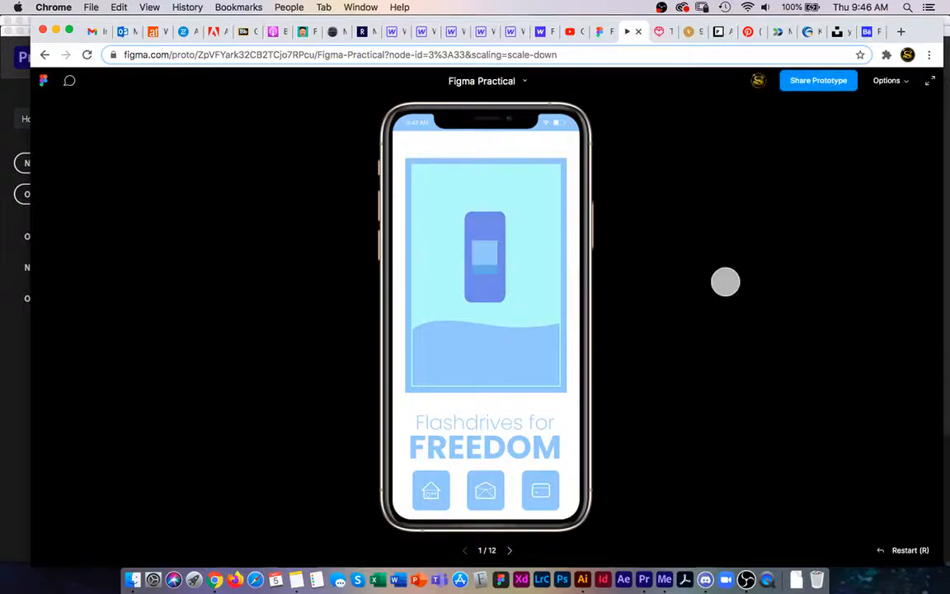
{"action": "left_click", "coordinate": [500, 266]}
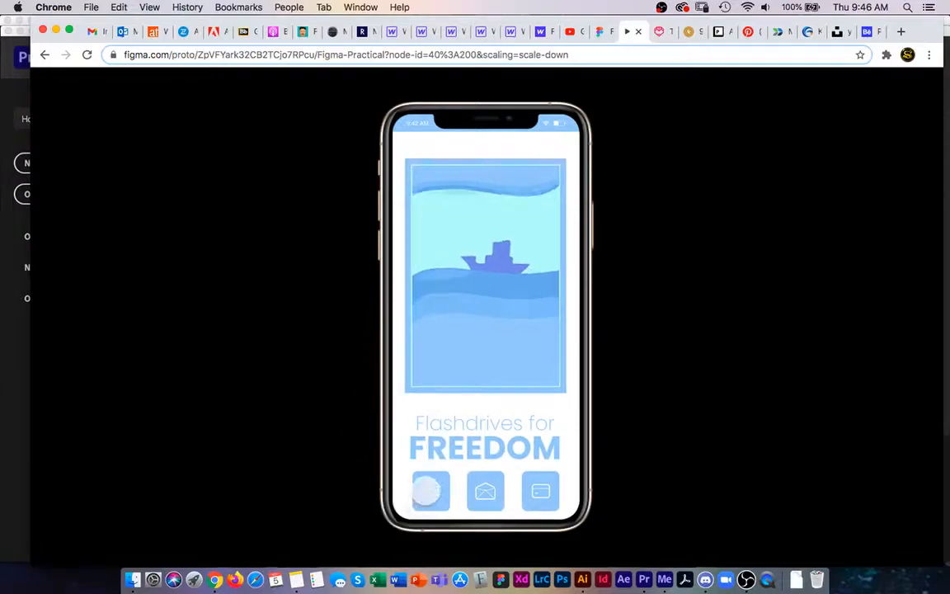
{"action": "left_click", "coordinate": [433, 493]}
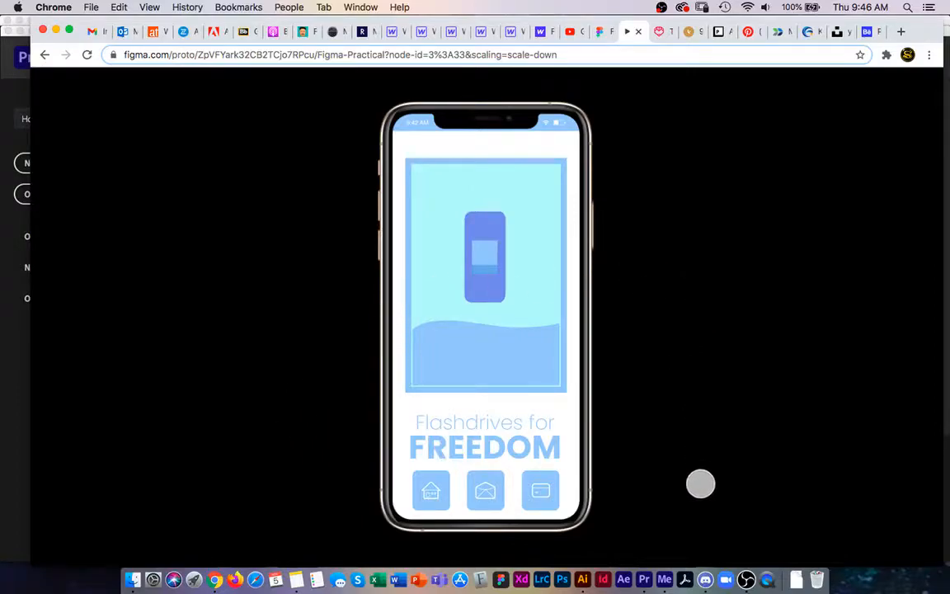
{"action": "left_click", "coordinate": [746, 578]}
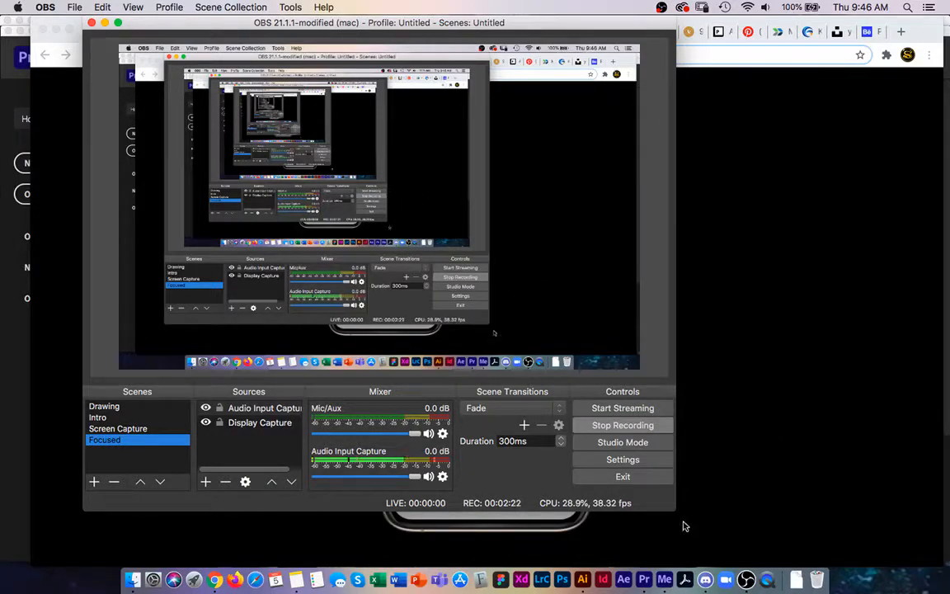
Step: Switch to Premiere Pro and create a new project named Figma Video for Prototype on the Desktop
{"action": "left_click", "coordinate": [651, 579]}
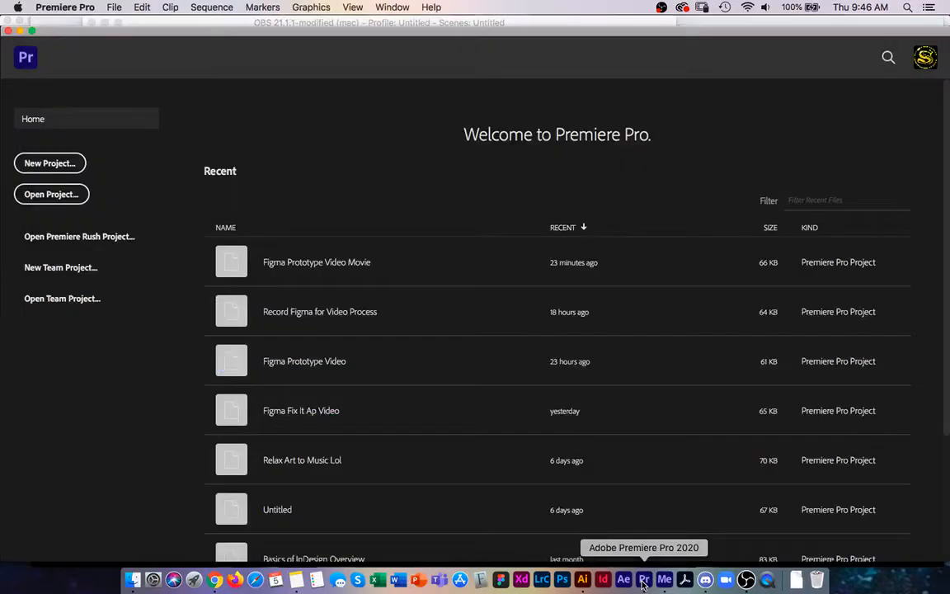
{"action": "left_click", "coordinate": [49, 163]}
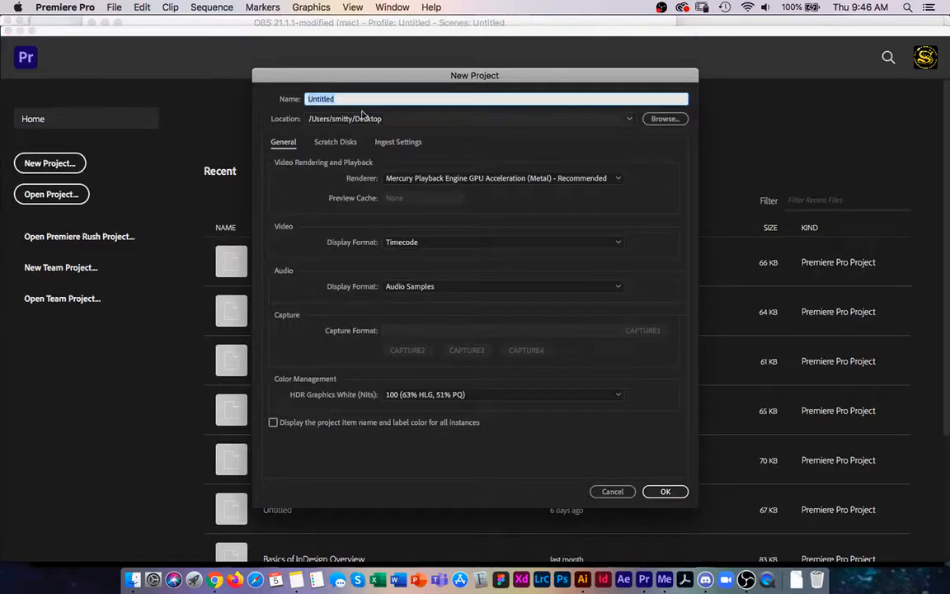
{"action": "type", "text": "Figma Video for Prototype"}
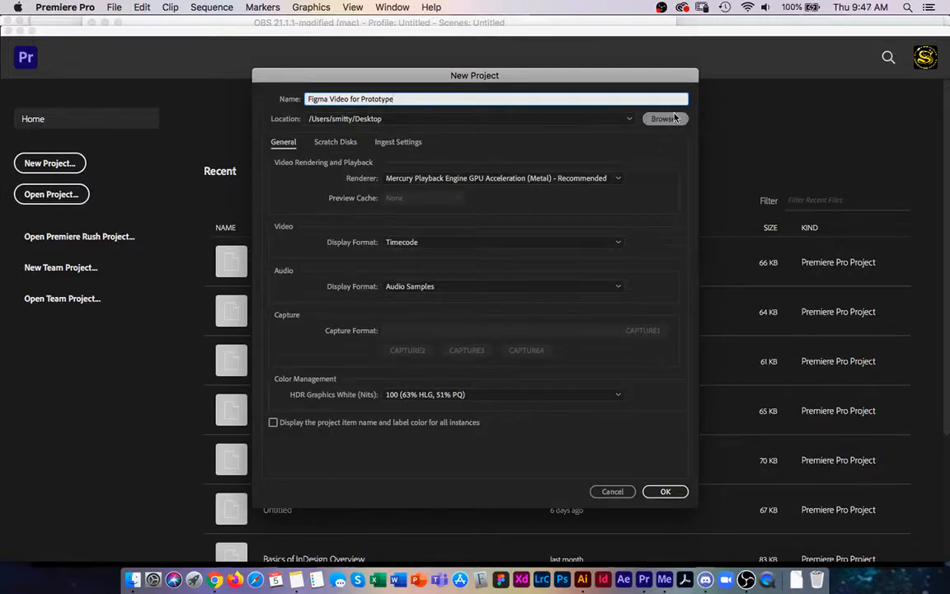
{"action": "left_click", "coordinate": [672, 492]}
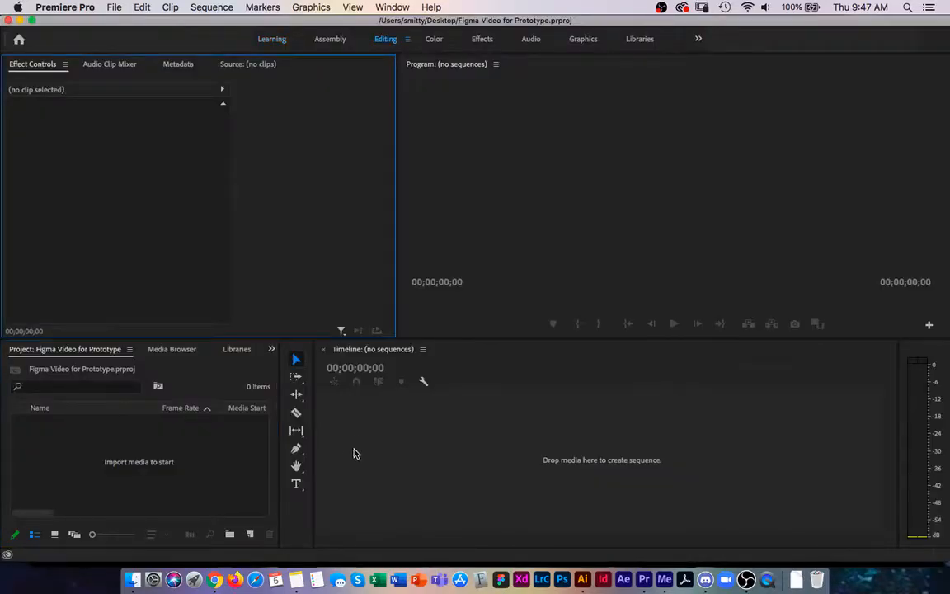
Step: Import the recording 2020-11-04_07-45-40.mp4 from the Desktop folder into the project
{"action": "left_click", "coordinate": [272, 385]}
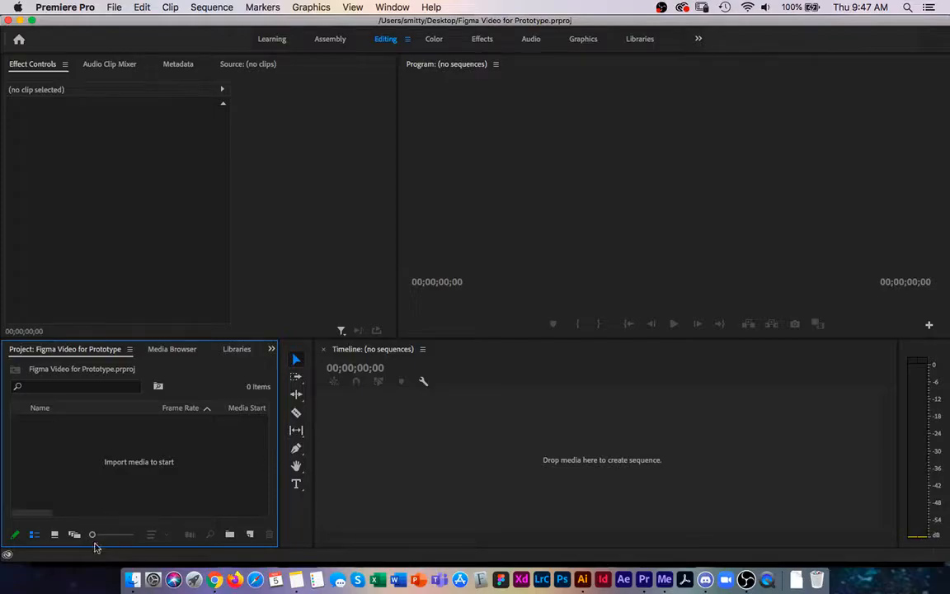
{"action": "left_click", "coordinate": [132, 581]}
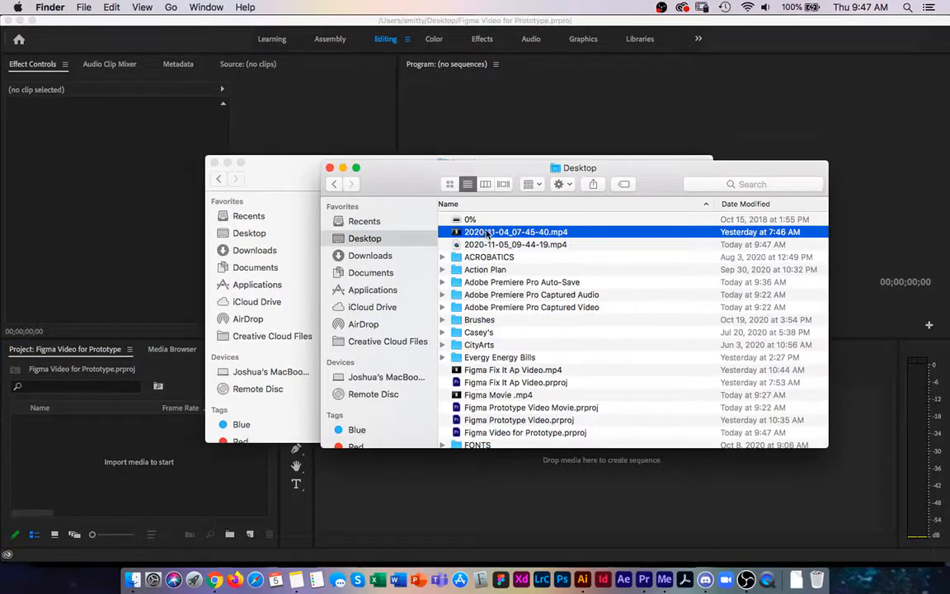
{"action": "left_click_drag", "start_coordinate": [485, 234], "coordinate": [144, 450]}
{"action": "left_click", "coordinate": [172, 297]}
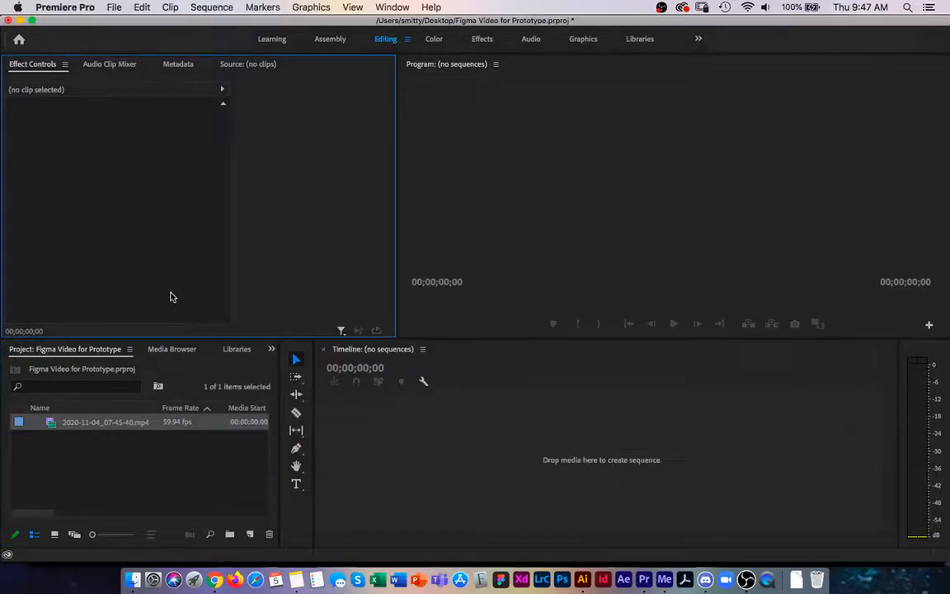
Step: Create a sequence from the 2020-11-04_07-45-40.mp4 recording and delete the clip's audio
{"action": "left_click_drag", "start_coordinate": [70, 429], "coordinate": [454, 447]}
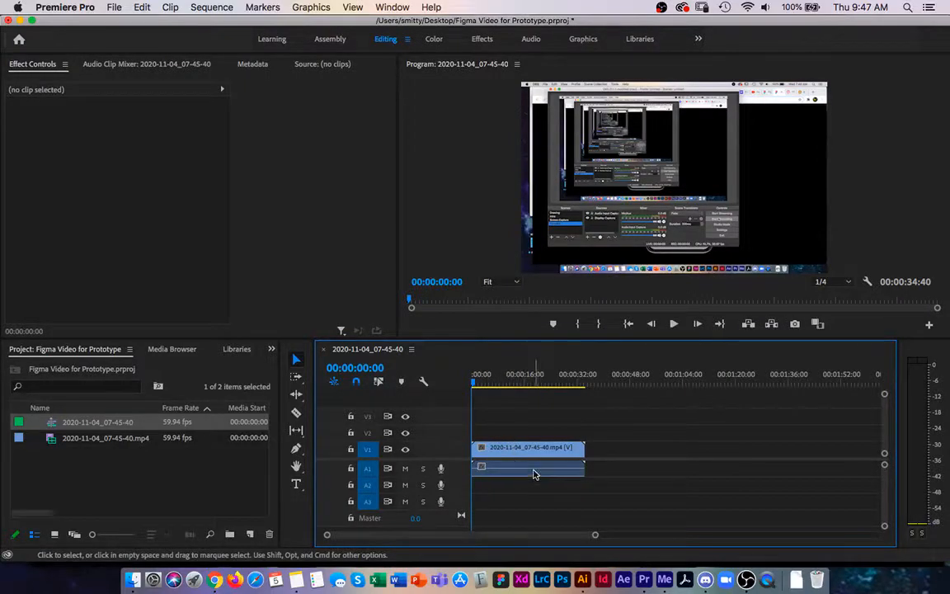
{"action": "left_click", "coordinate": [525, 472]}
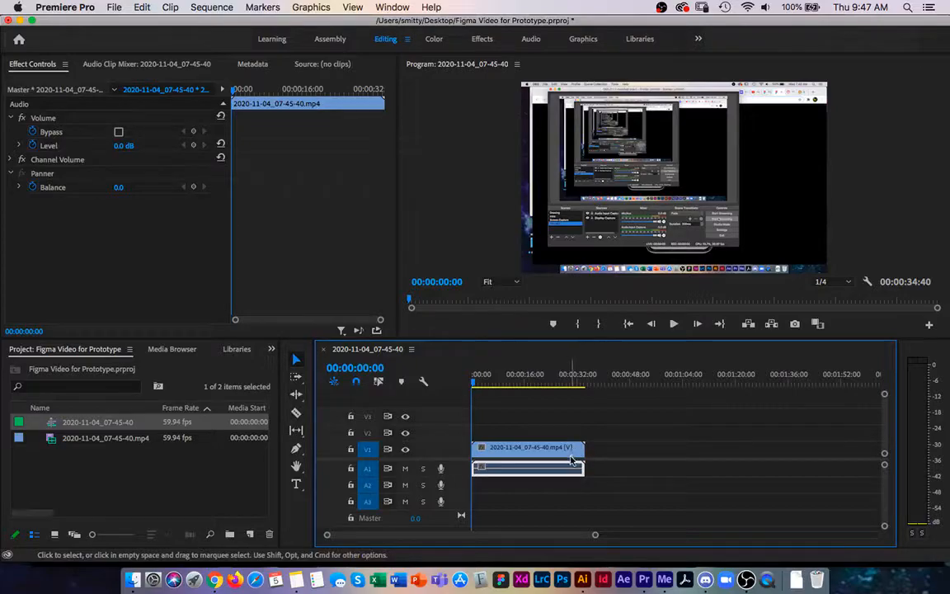
{"action": "key", "text": "Delete"}
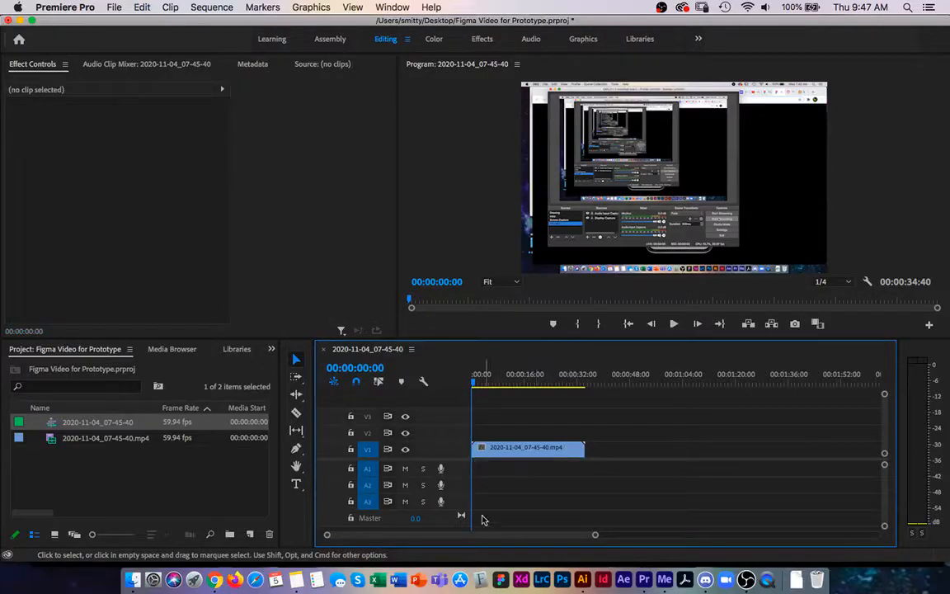
Step: Move the playhead to 00:00:03:12 and apply the Crop video effect to the clip on track V1
{"action": "left_click", "coordinate": [511, 459]}
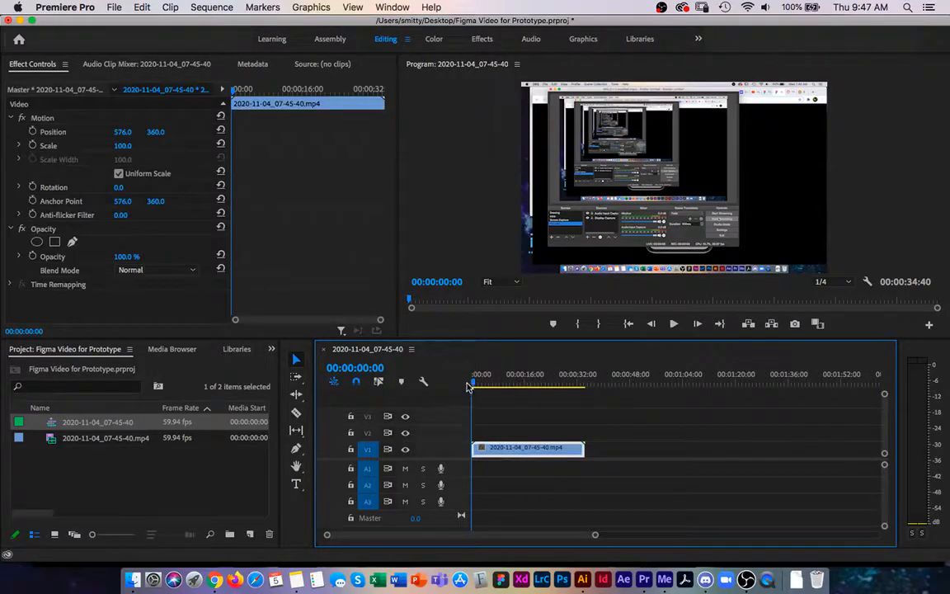
{"action": "left_click_drag", "start_coordinate": [475, 382], "coordinate": [484, 381]}
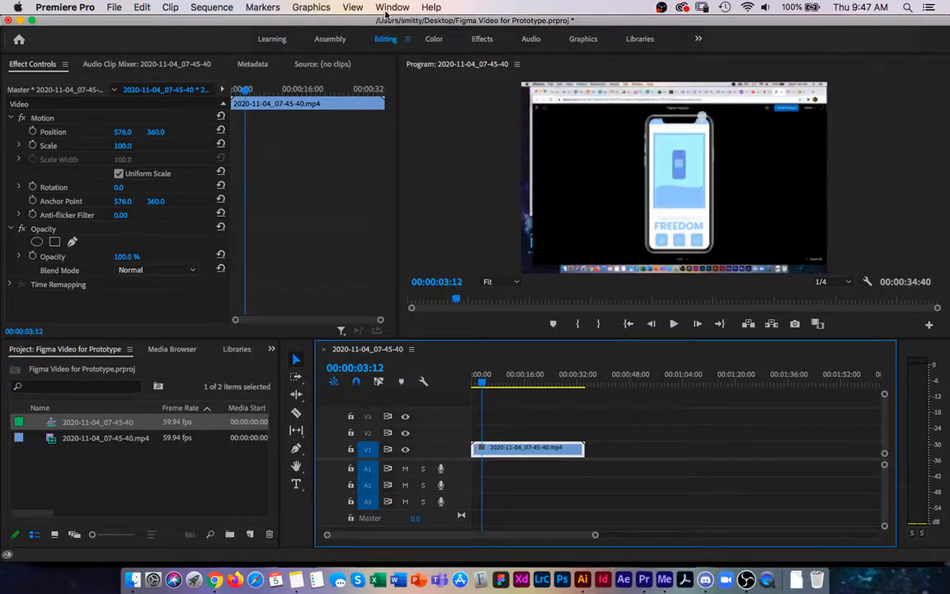
{"action": "left_click", "coordinate": [485, 43]}
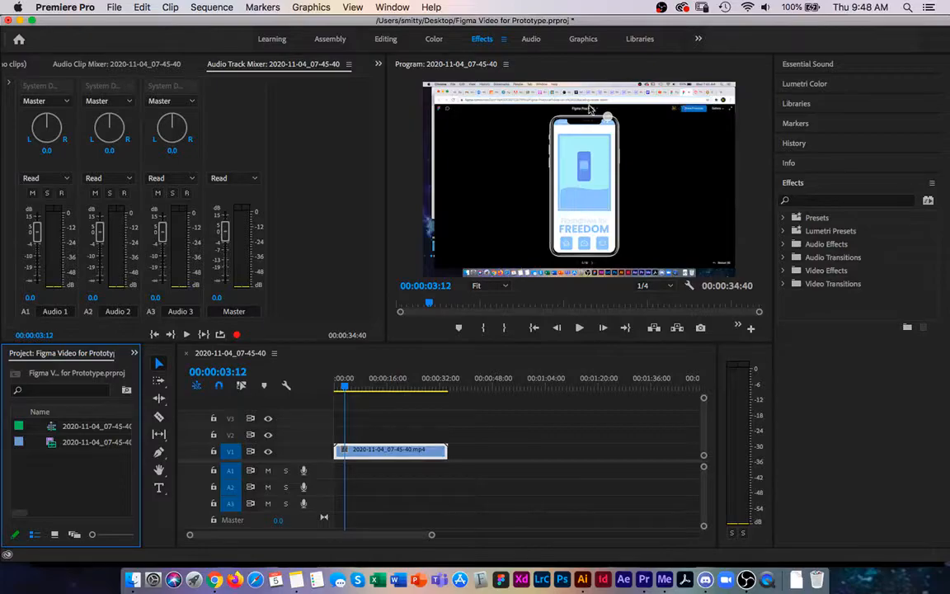
{"action": "left_click", "coordinate": [806, 201]}
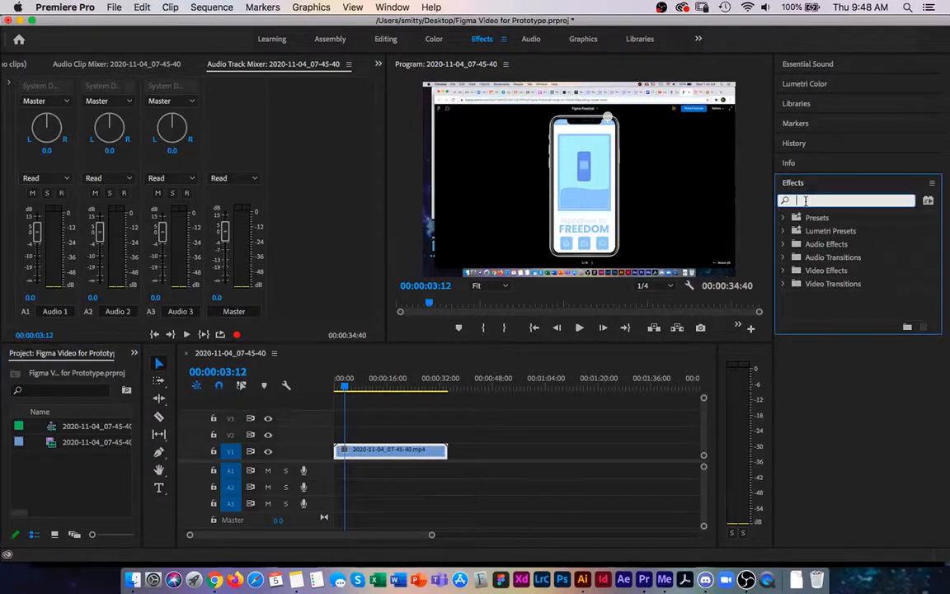
{"action": "type", "text": "crop"}
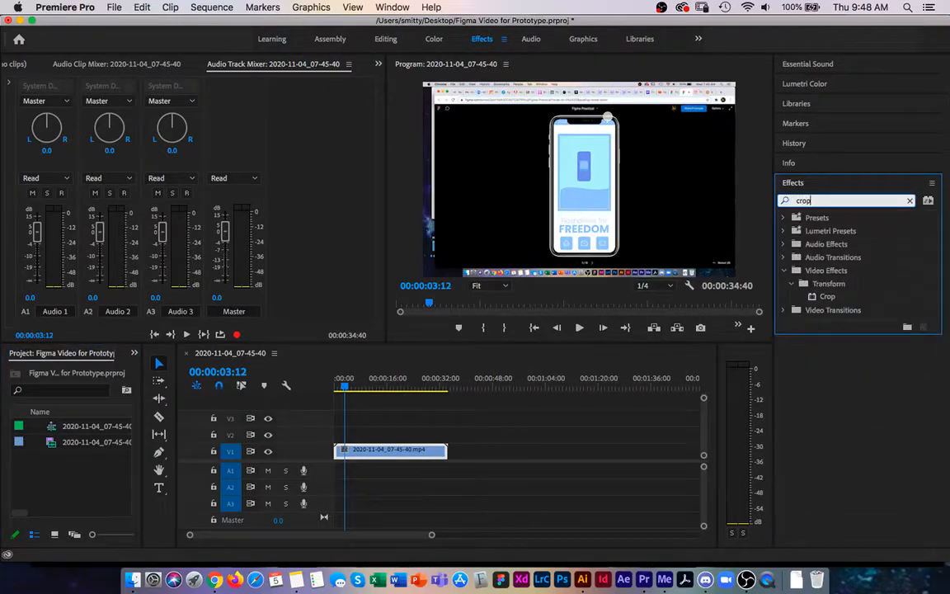
{"action": "left_click_drag", "start_coordinate": [825, 297], "coordinate": [419, 456]}
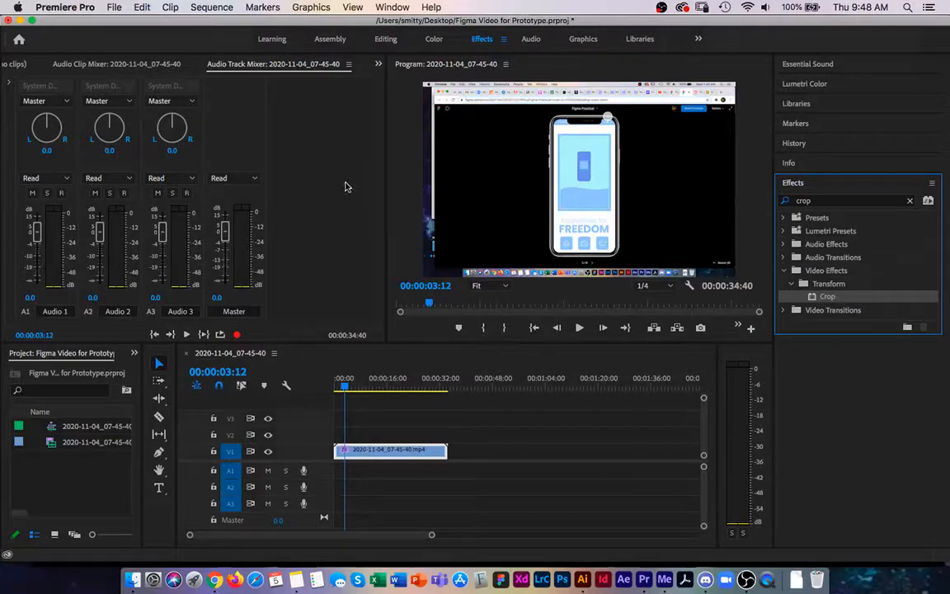
Step: Set the clip's Crop effect to 40% on the left and 15% on the top
{"action": "left_click", "coordinate": [384, 40]}
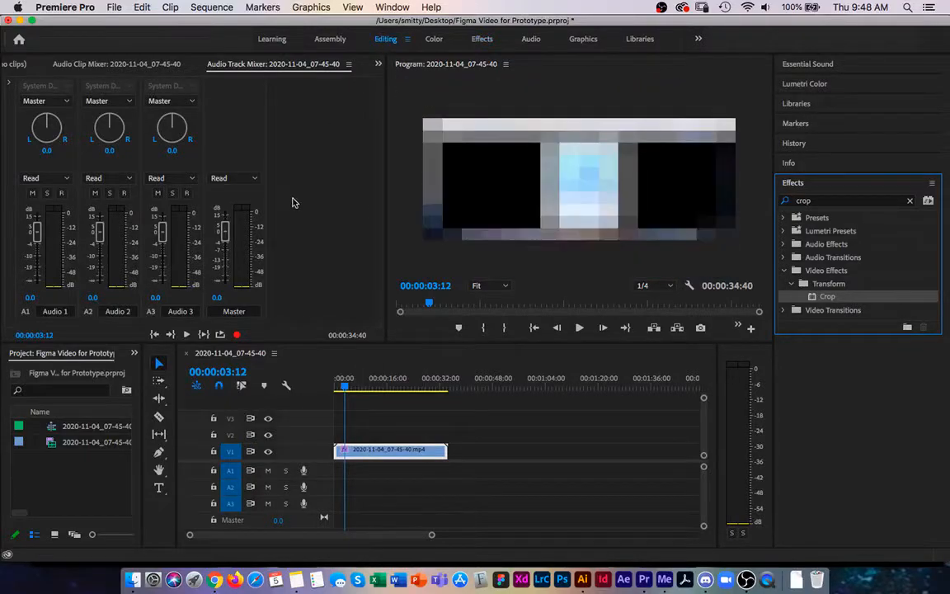
{"action": "scroll", "coordinate": [291, 216], "scroll_direction": "down", "scroll_amount": 5}
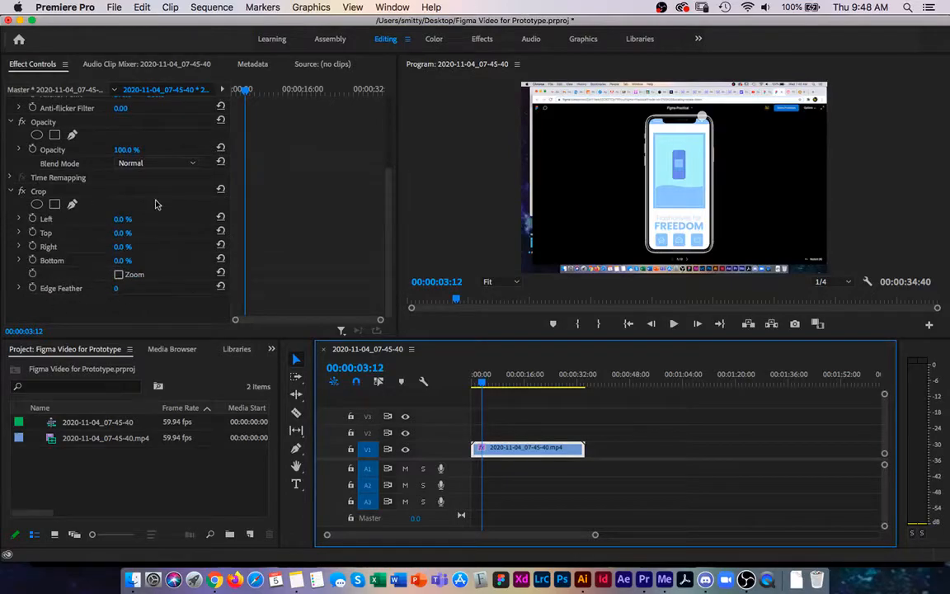
{"action": "mouse_move", "coordinate": [120, 219]}
{"action": "left_mouse_down"}
{"action": "mouse_move", "coordinate": [147, 220]}
{"action": "mouse_move", "coordinate": [125, 219]}
{"action": "left_mouse_up"}
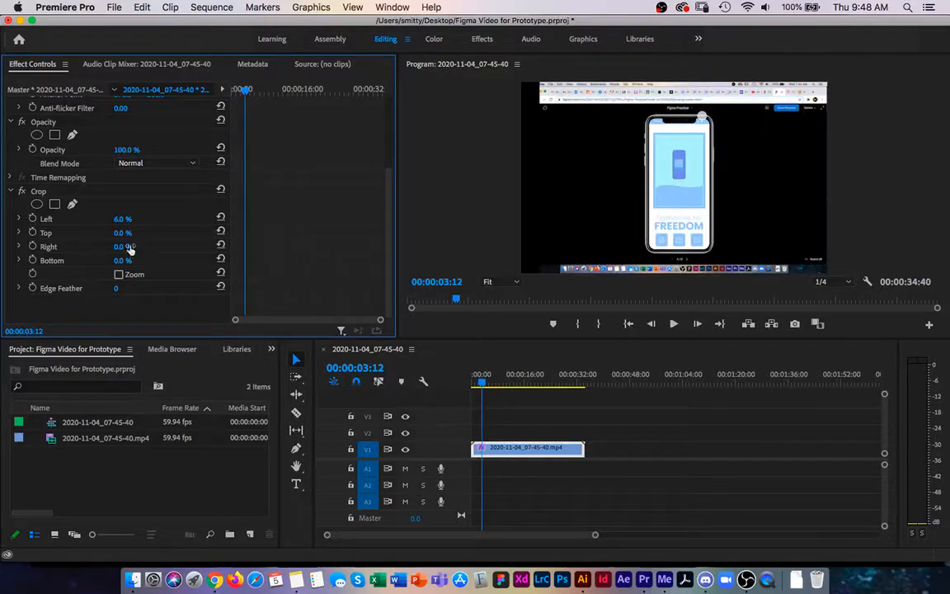
{"action": "left_click", "coordinate": [122, 219]}
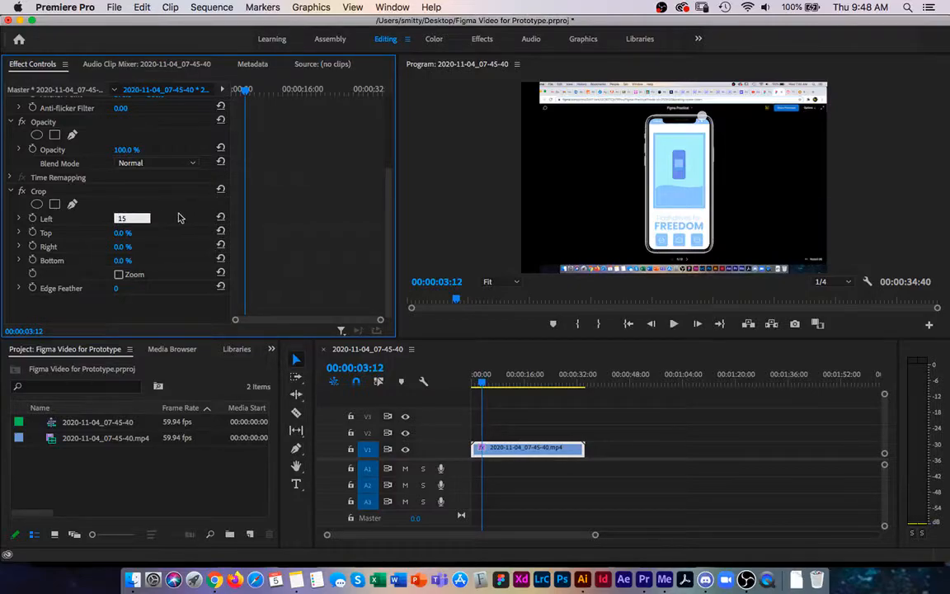
{"action": "key", "text": "Return"}
{"action": "left_click_drag", "start_coordinate": [126, 219], "coordinate": [141, 234]}
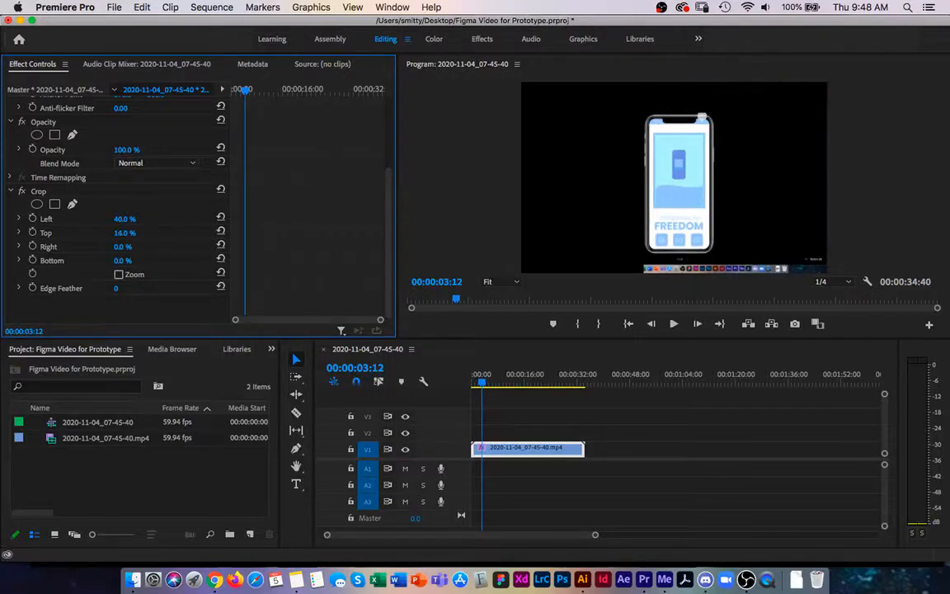
{"action": "left_click", "coordinate": [125, 232]}
Step: Try cropping the clip by 40% on the right and 15% on the bottom
{"action": "left_click_drag", "start_coordinate": [136, 248], "coordinate": [152, 247]}
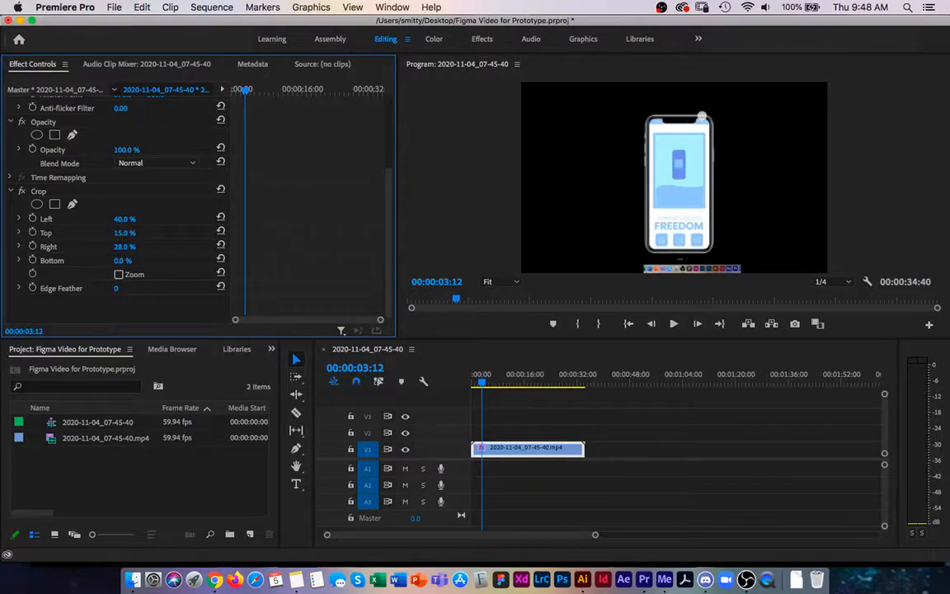
{"action": "left_click", "coordinate": [125, 259]}
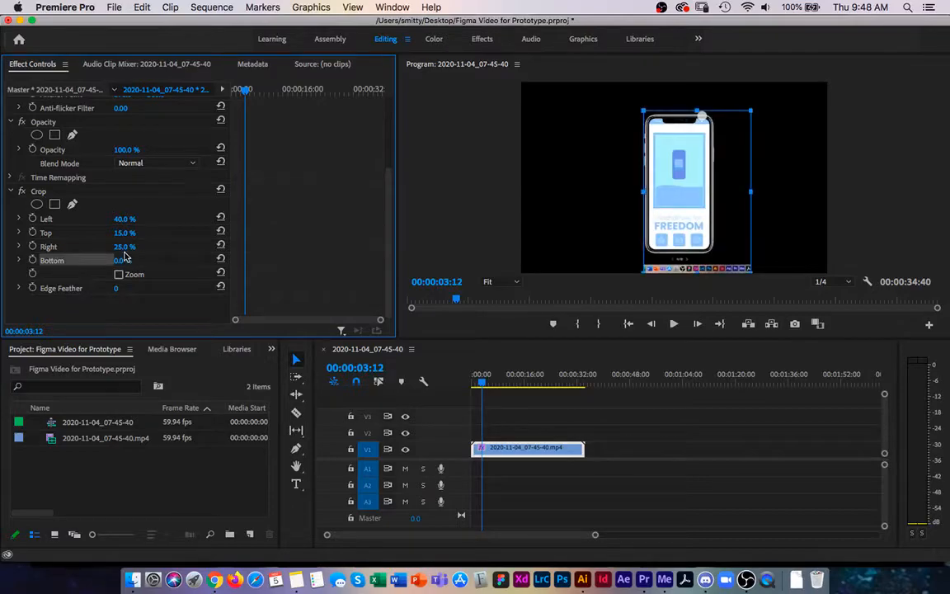
{"action": "type", "text": "40"}
{"action": "key", "text": "Tab"}
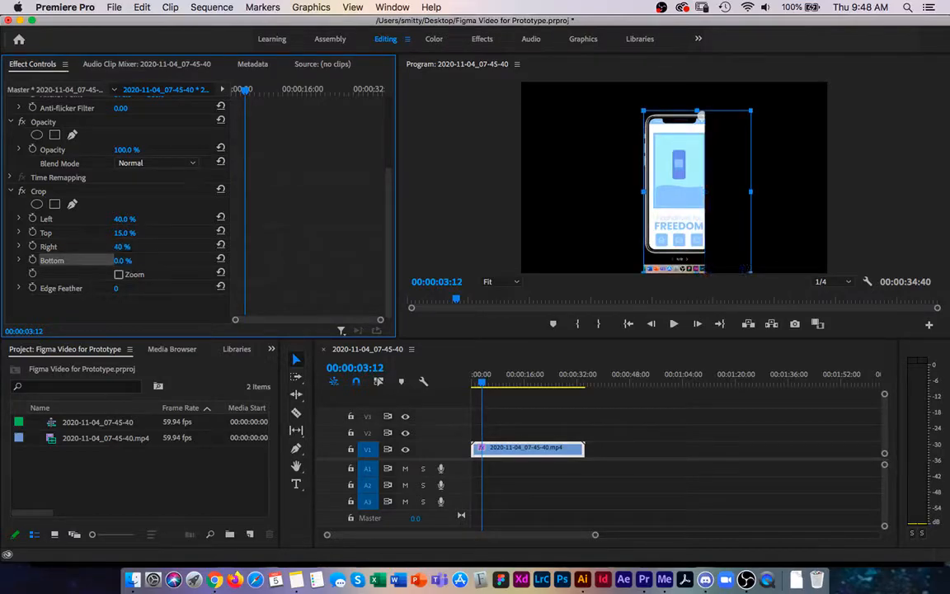
{"action": "type", "text": "15"}
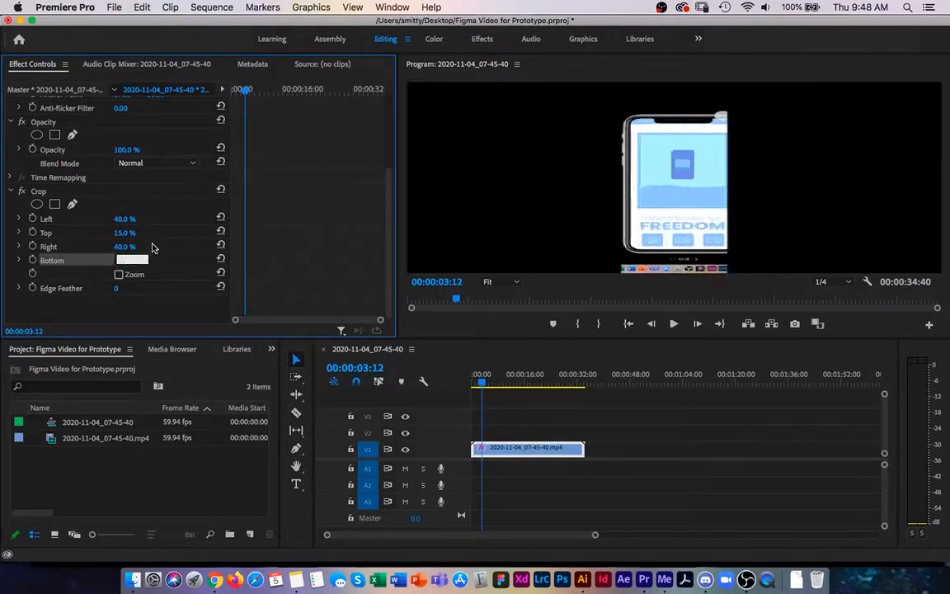
{"action": "key", "text": "Return"}
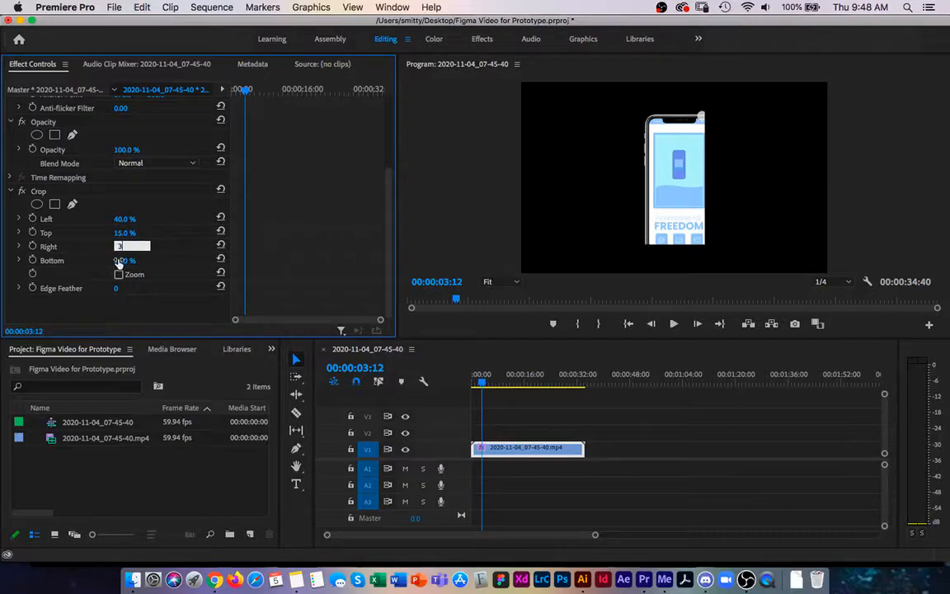
Step: Set the clip's Crop effect to 30% on the right and 10% on the bottom
{"action": "type", "text": "30"}
{"action": "key", "text": "Tab"}
{"action": "type", "text": "10"}
{"action": "key", "text": "Return"}
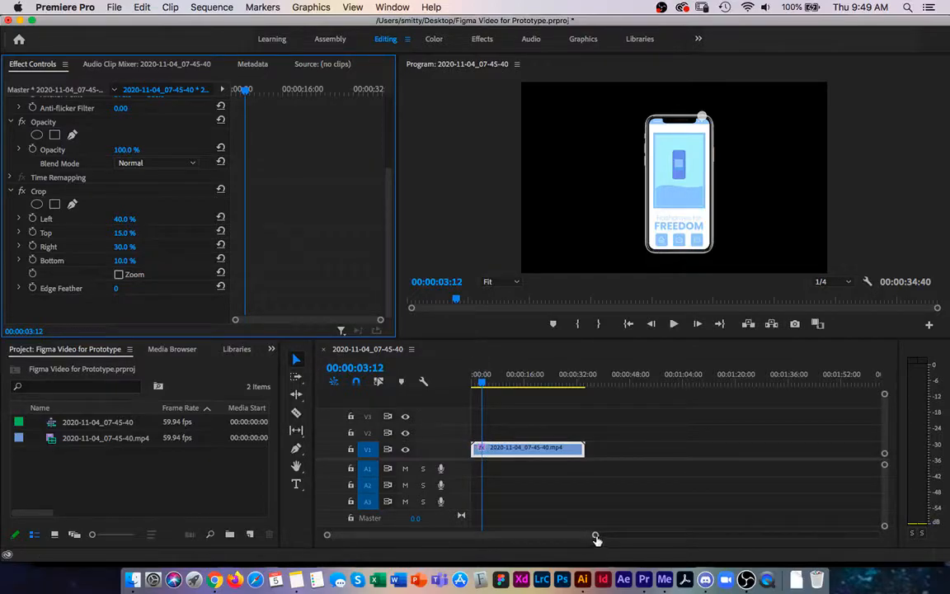
Step: Split the clip on track V1 at 00:00:02:43 with the Razor tool
{"action": "left_click_drag", "start_coordinate": [597, 539], "coordinate": [546, 533]}
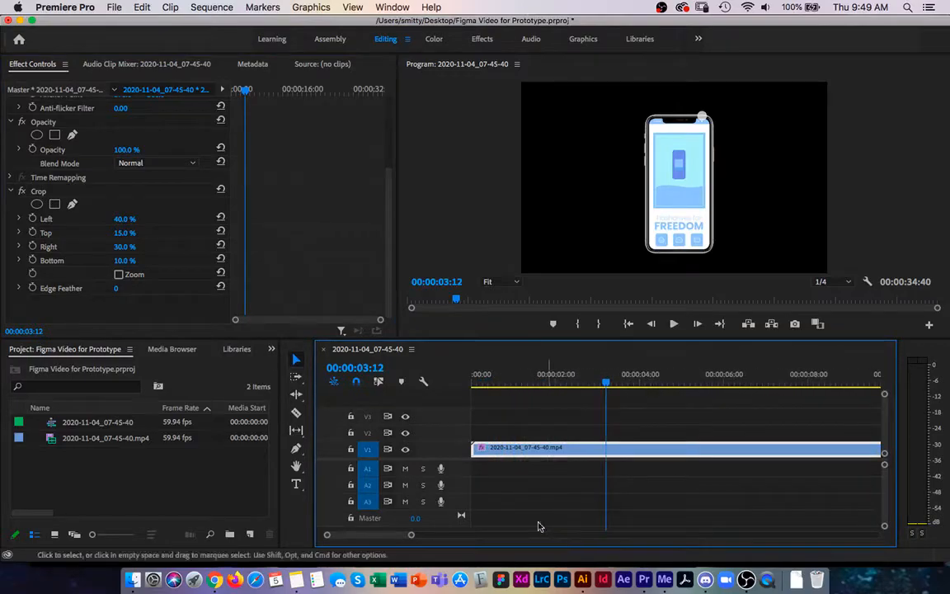
{"action": "left_click", "coordinate": [296, 413]}
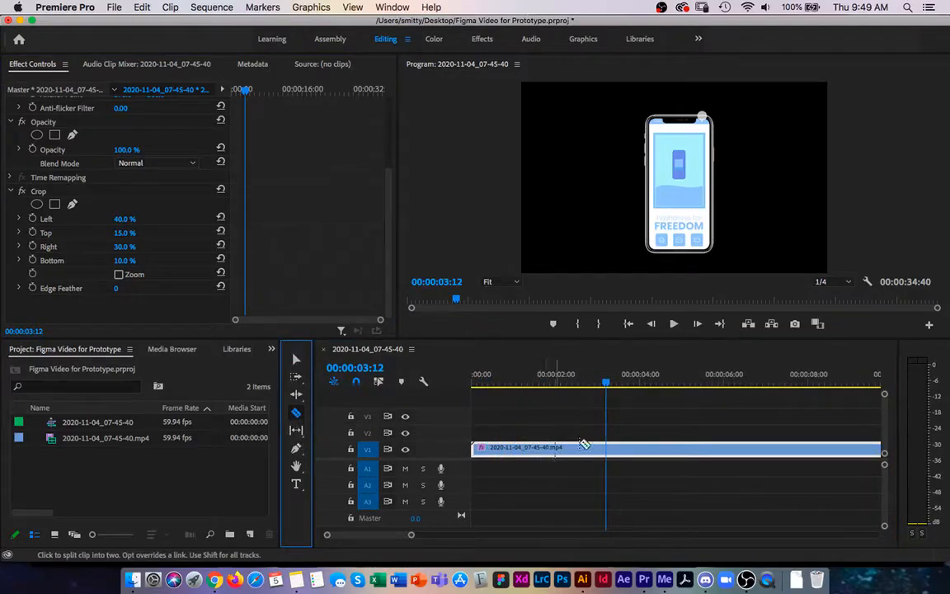
{"action": "left_click_drag", "start_coordinate": [606, 384], "coordinate": [587, 393]}
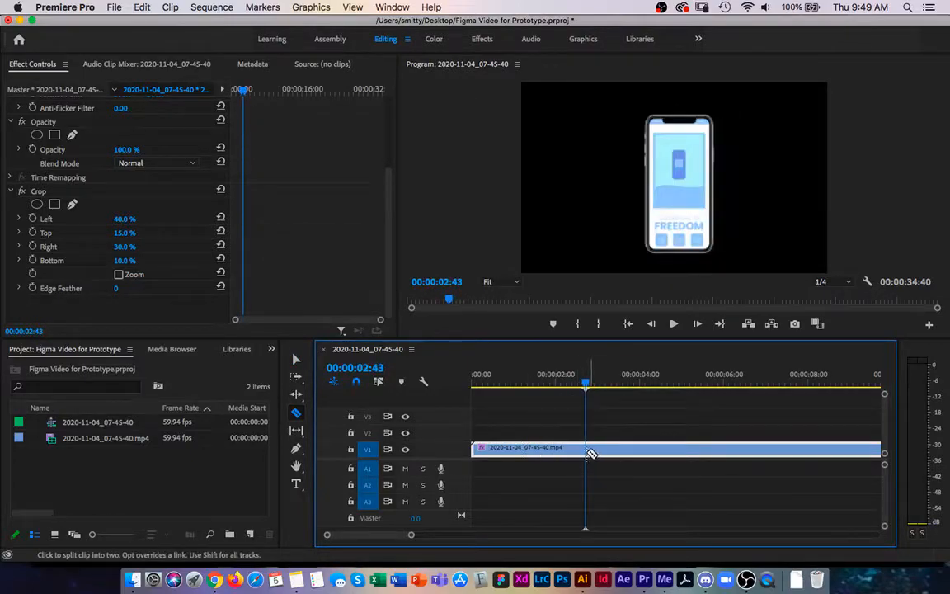
{"action": "left_click", "coordinate": [591, 452]}
Step: Delete the opening segment before the cut and move the remaining clip to the start of the sequence
{"action": "left_click", "coordinate": [296, 360]}
{"action": "left_click", "coordinate": [542, 452]}
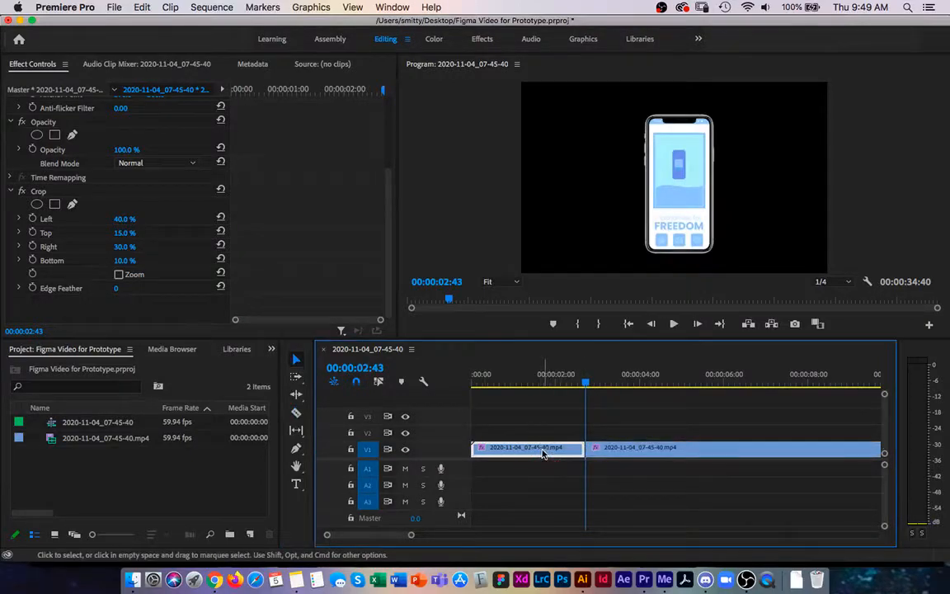
{"action": "key", "text": "Delete"}
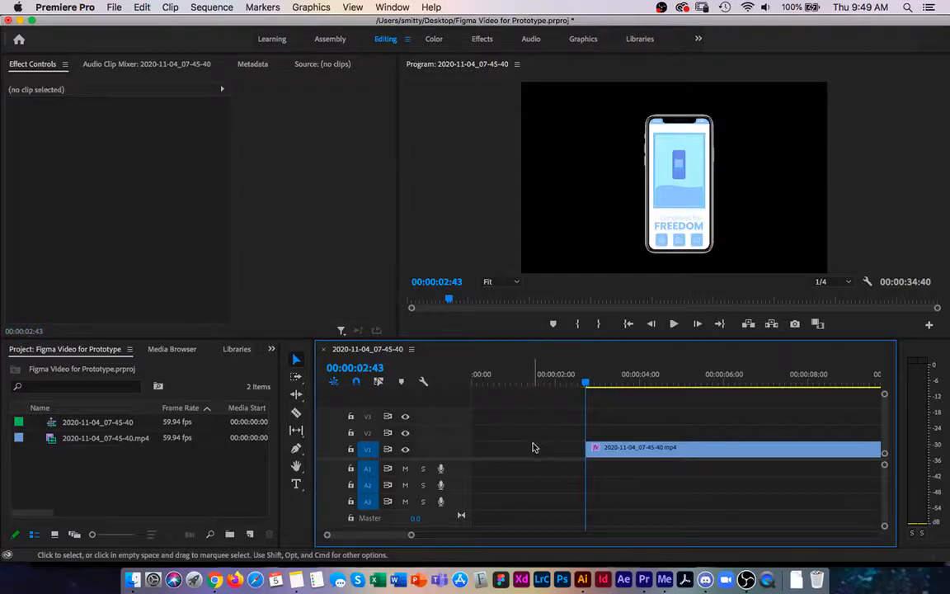
{"action": "left_click_drag", "start_coordinate": [632, 452], "coordinate": [518, 449]}
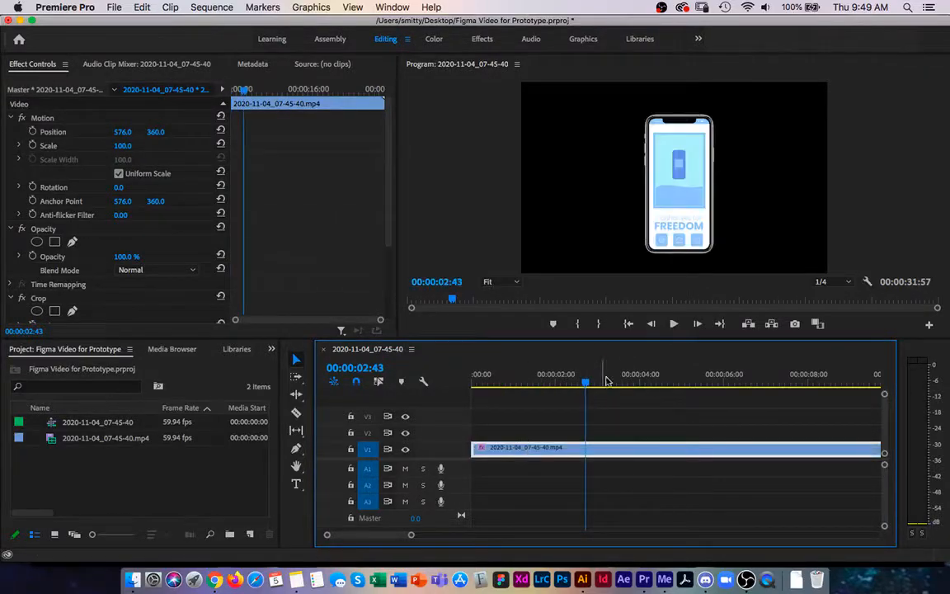
Step: Move the playhead to 00:00:30:16 and trim the end of the clip on track V1 back to it
{"action": "left_click_drag", "start_coordinate": [586, 383], "coordinate": [507, 391]}
{"action": "left_click_drag", "start_coordinate": [412, 534], "coordinate": [482, 534]}
{"action": "left_click_drag", "start_coordinate": [481, 383], "coordinate": [811, 386]}
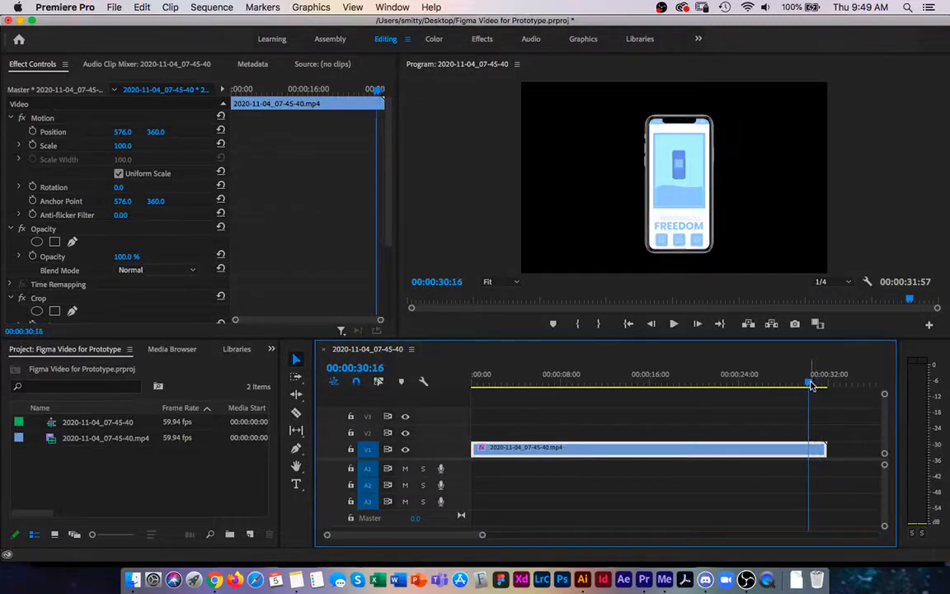
{"action": "left_click", "coordinate": [823, 448]}
{"action": "left_click_drag", "start_coordinate": [822, 448], "coordinate": [808, 448]}
Step: Scrub through the trimmed clip to review the prototype animation and return the playhead to 00:00:00:00
{"action": "left_click_drag", "start_coordinate": [809, 385], "coordinate": [799, 385]}
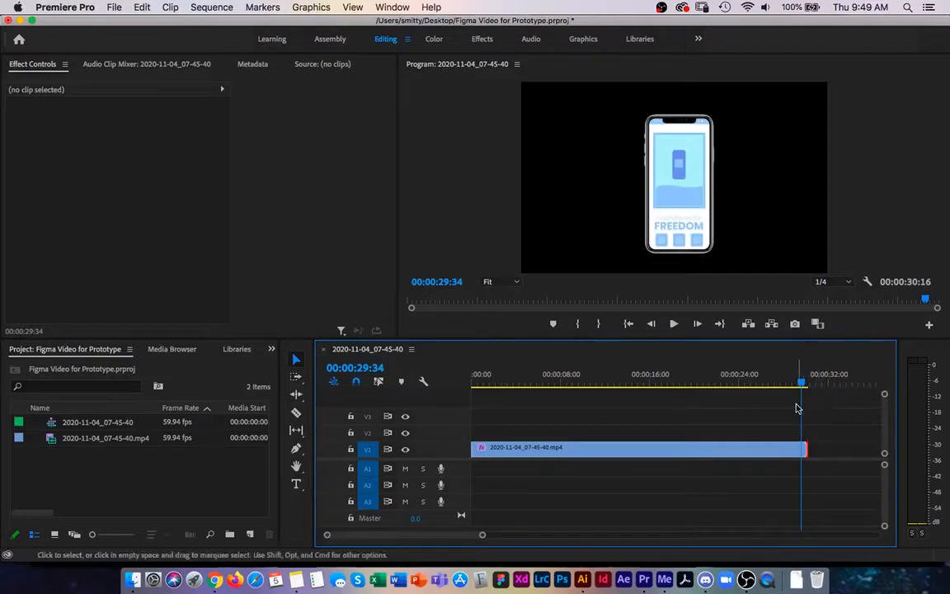
{"action": "left_click", "coordinate": [805, 385]}
{"action": "left_click_drag", "start_coordinate": [805, 384], "coordinate": [467, 382]}
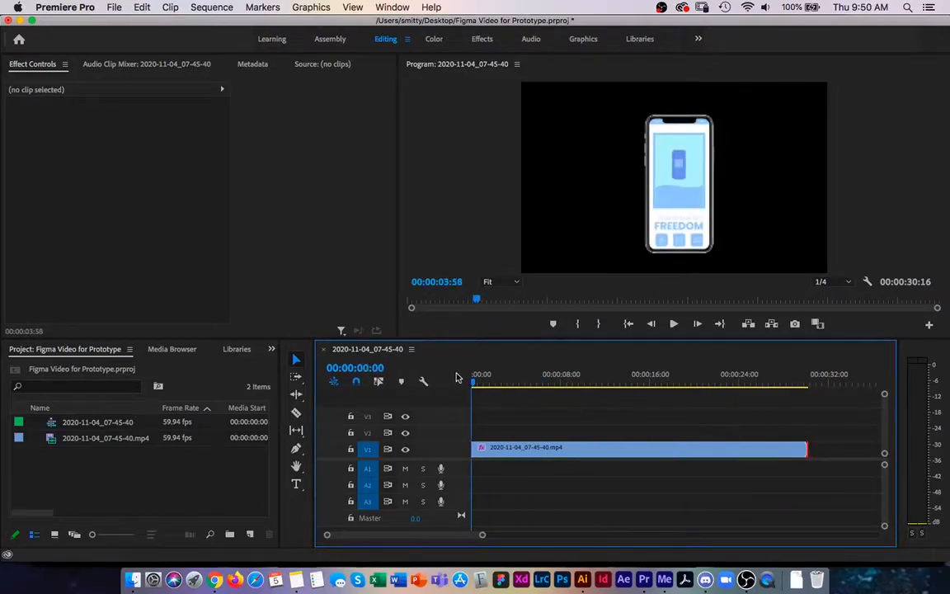
{"action": "left_click", "coordinate": [508, 449]}
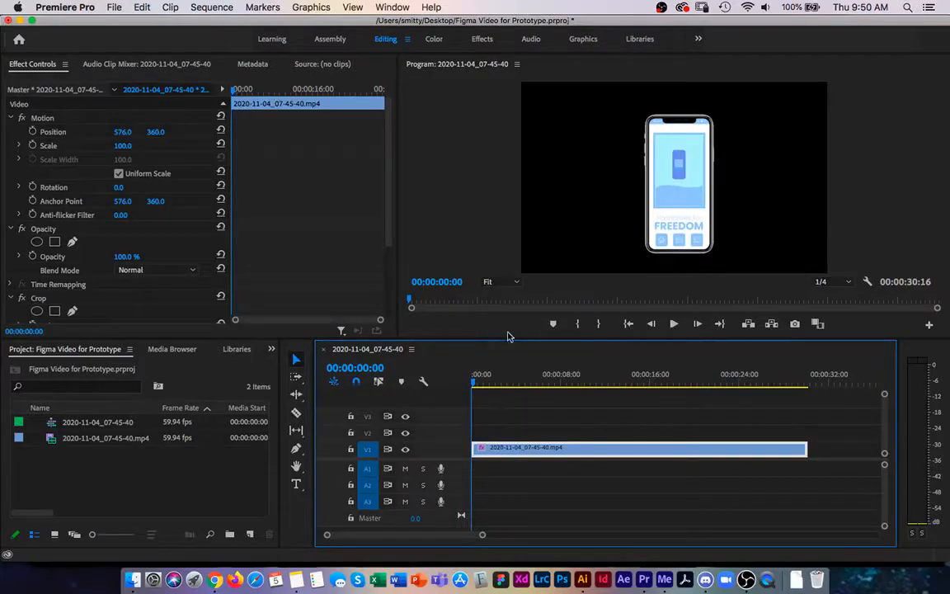
{"action": "left_click_drag", "start_coordinate": [475, 382], "coordinate": [640, 390]}
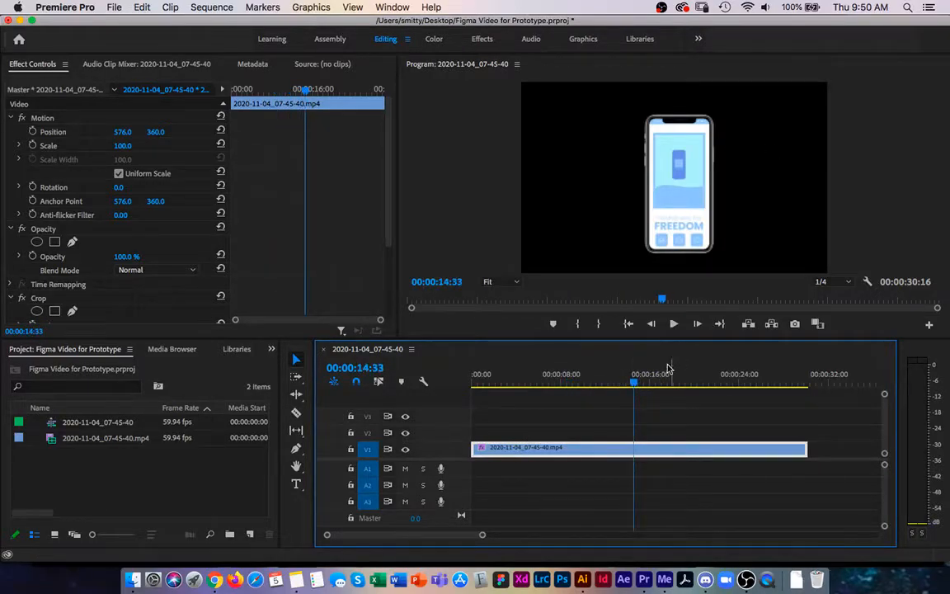
{"action": "left_click_drag", "start_coordinate": [658, 381], "coordinate": [661, 385]}
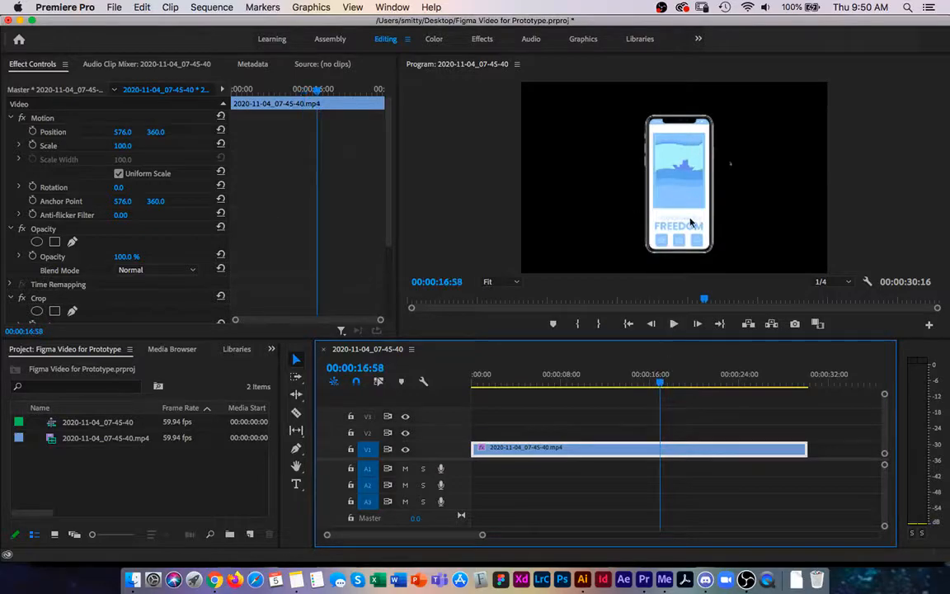
{"action": "left_click_drag", "start_coordinate": [661, 382], "coordinate": [415, 382]}
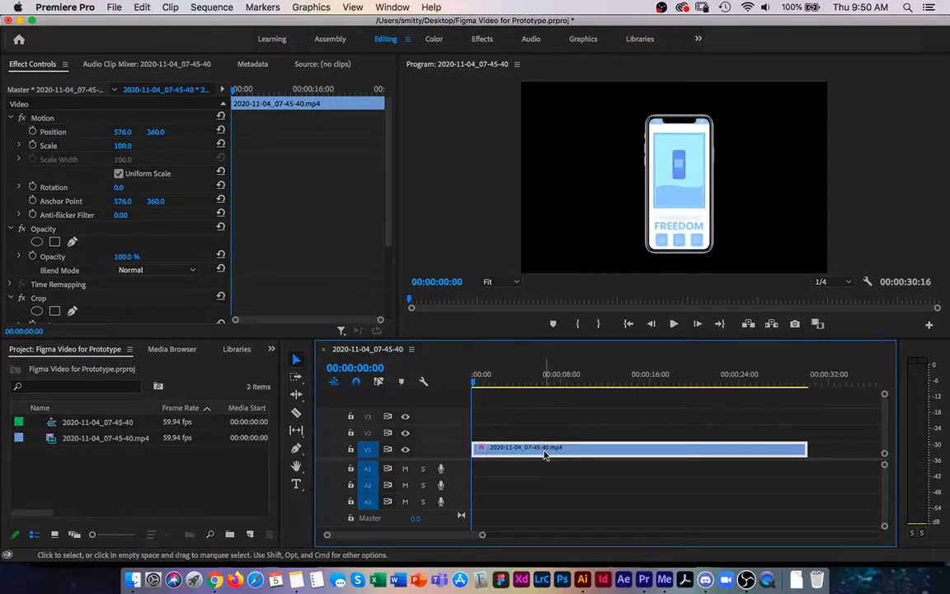
Step: Open the media export settings for the sequence
{"action": "left_click", "coordinate": [114, 7]}
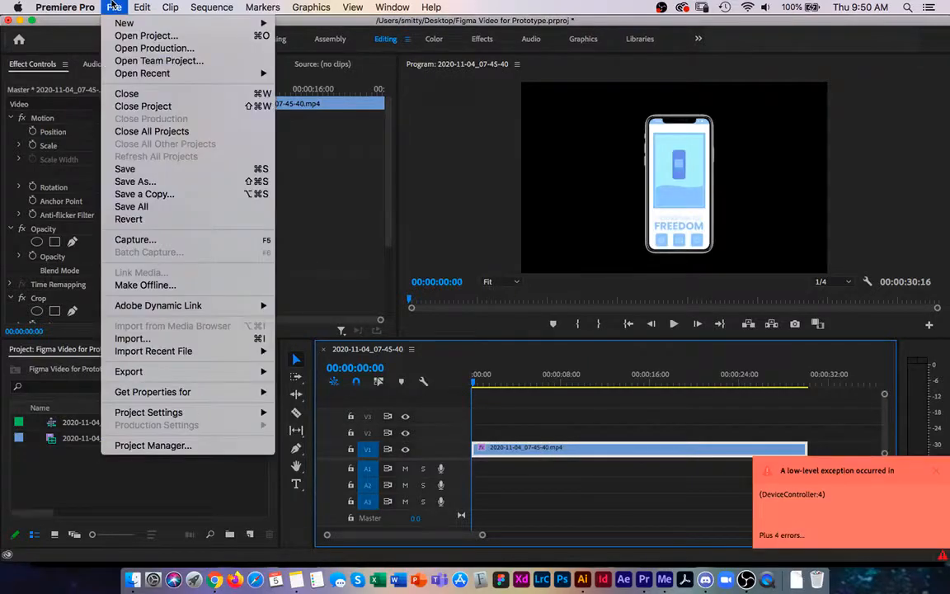
{"action": "mouse_move", "coordinate": [140, 372]}
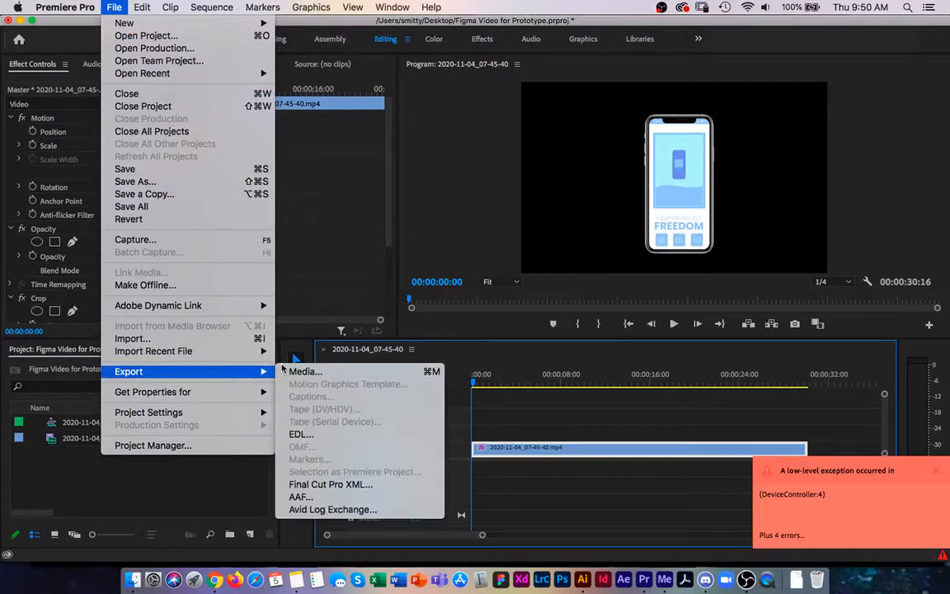
{"action": "left_click", "coordinate": [315, 371]}
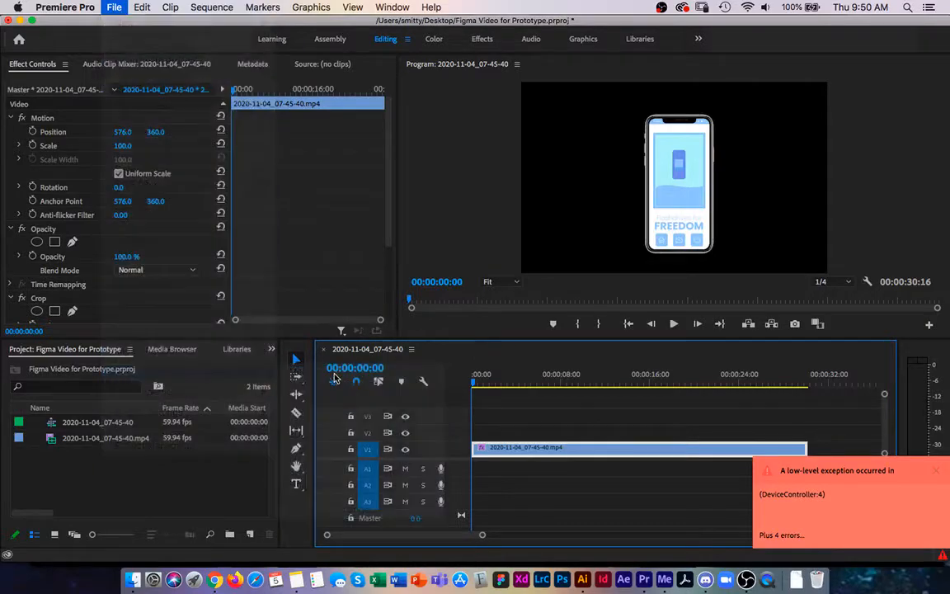
{"action": "left_click", "coordinate": [114, 6]}
{"action": "mouse_move", "coordinate": [153, 372]}
{"action": "left_click", "coordinate": [306, 372]}
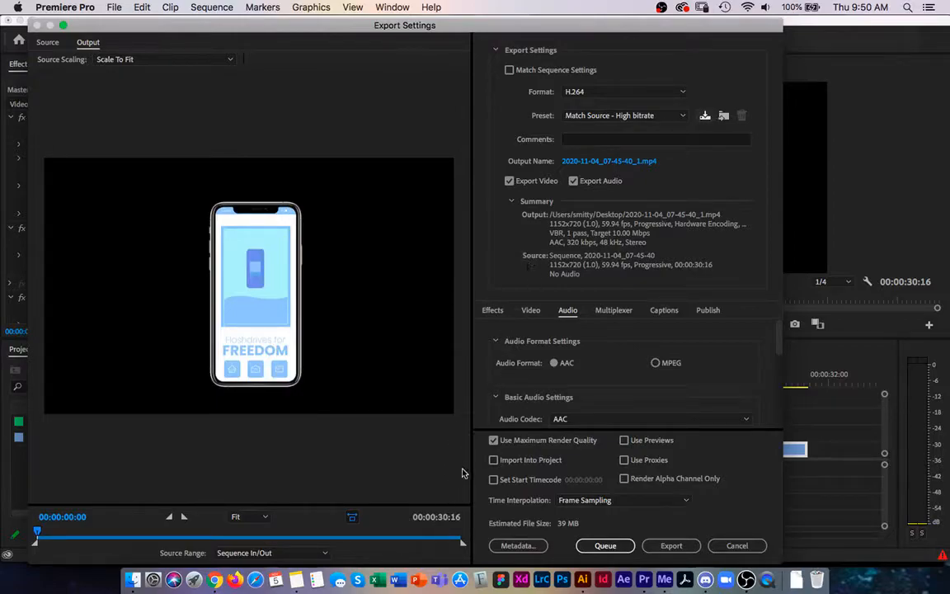
Step: Exclude audio from the export and name the output file Figma Movie Prototype 1 on the Desktop
{"action": "left_click", "coordinate": [573, 181]}
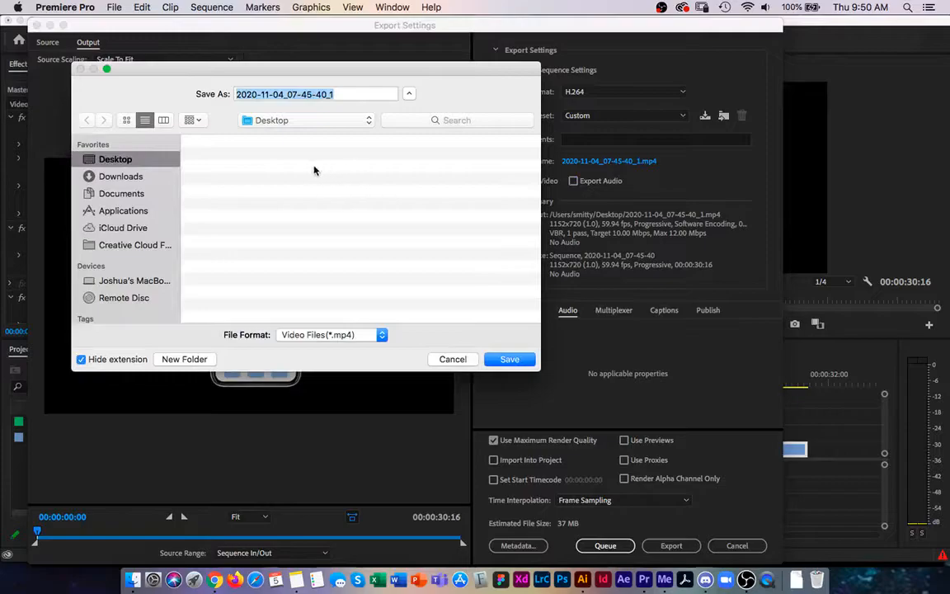
{"action": "type", "text": "Figma Movie Prototype 1"}
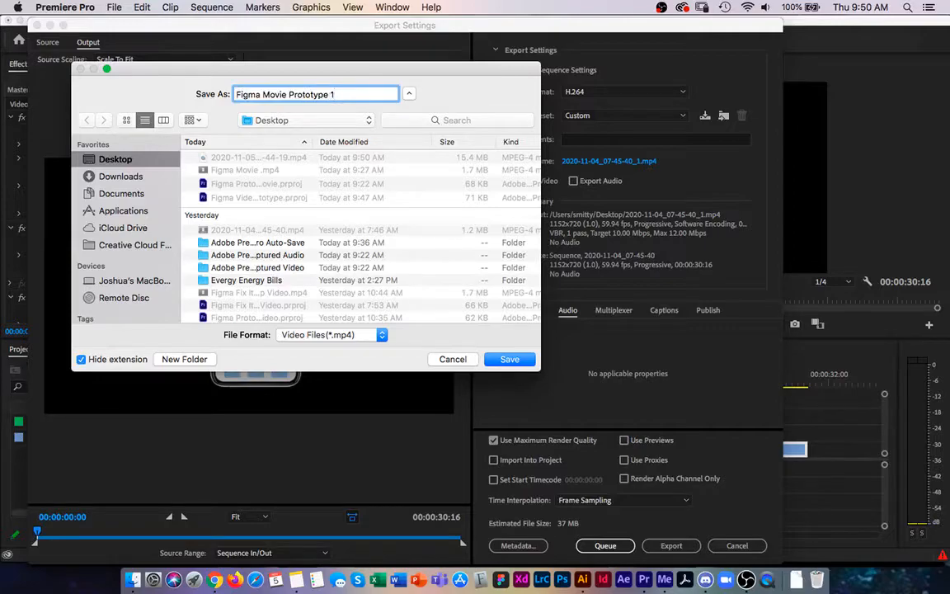
{"action": "left_click", "coordinate": [499, 363]}
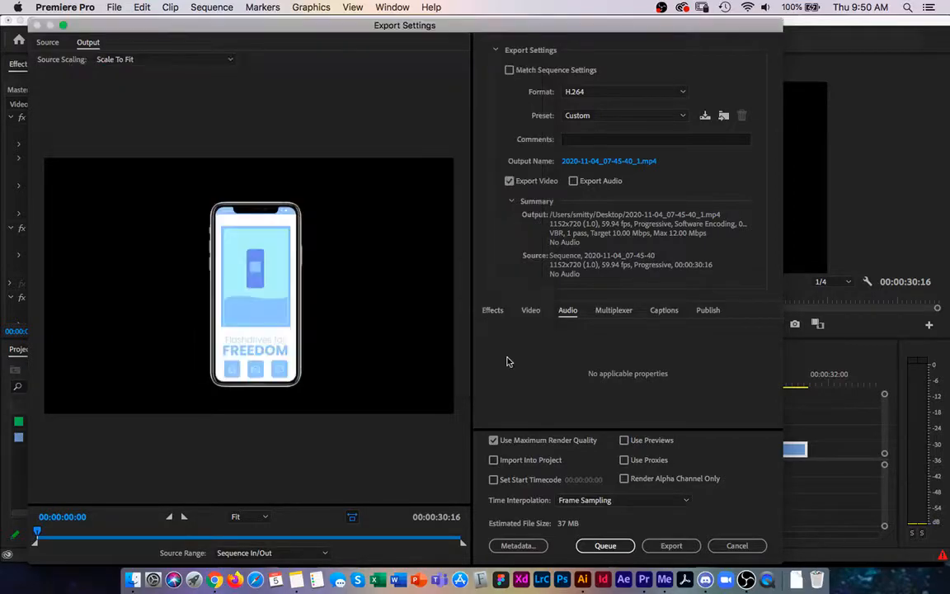
Step: Check the export's video, effects and audio settings and send the export to the Media Encoder queue
{"action": "left_click", "coordinate": [531, 311]}
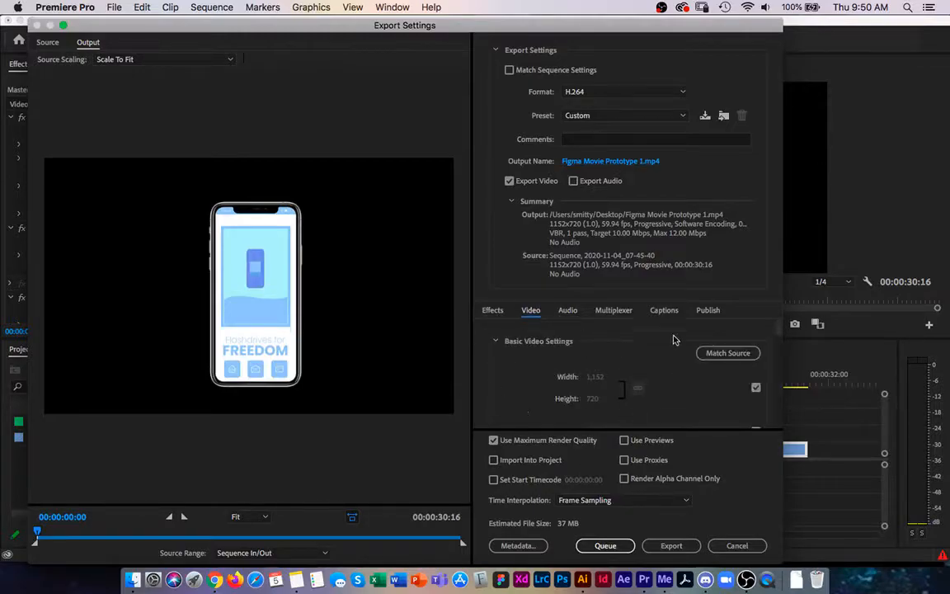
{"action": "left_click", "coordinate": [493, 310]}
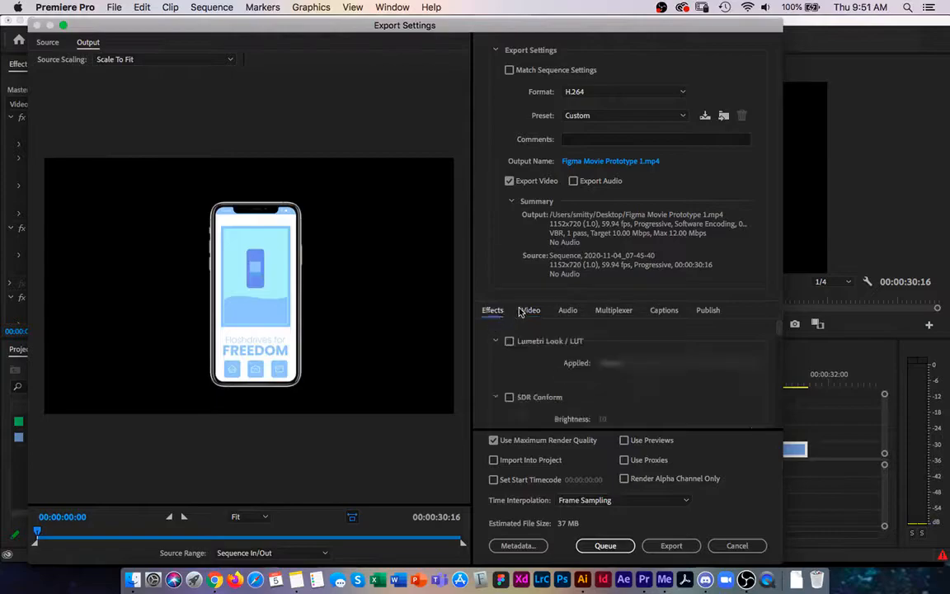
{"action": "left_click", "coordinate": [531, 311]}
{"action": "left_click", "coordinate": [568, 311]}
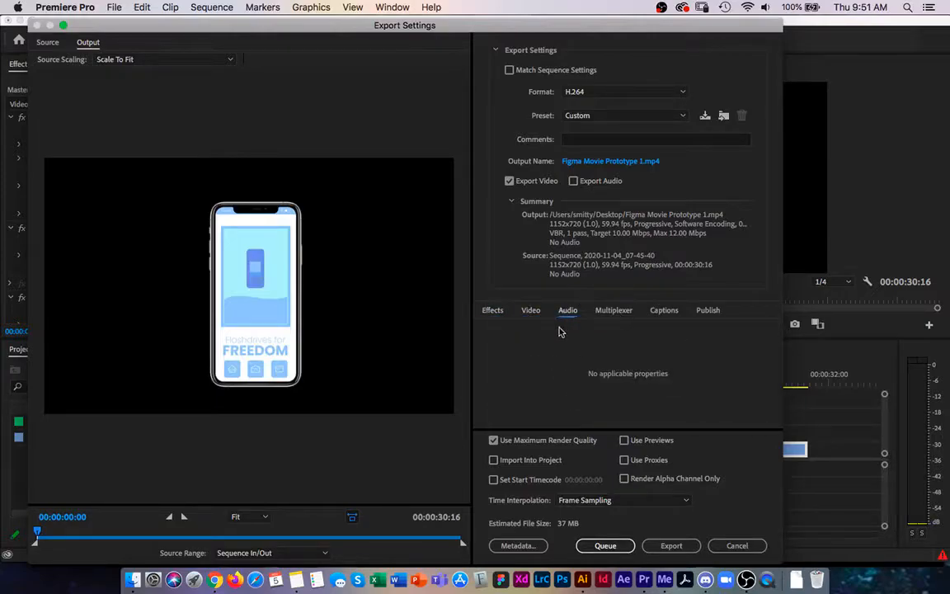
{"action": "left_click", "coordinate": [606, 545]}
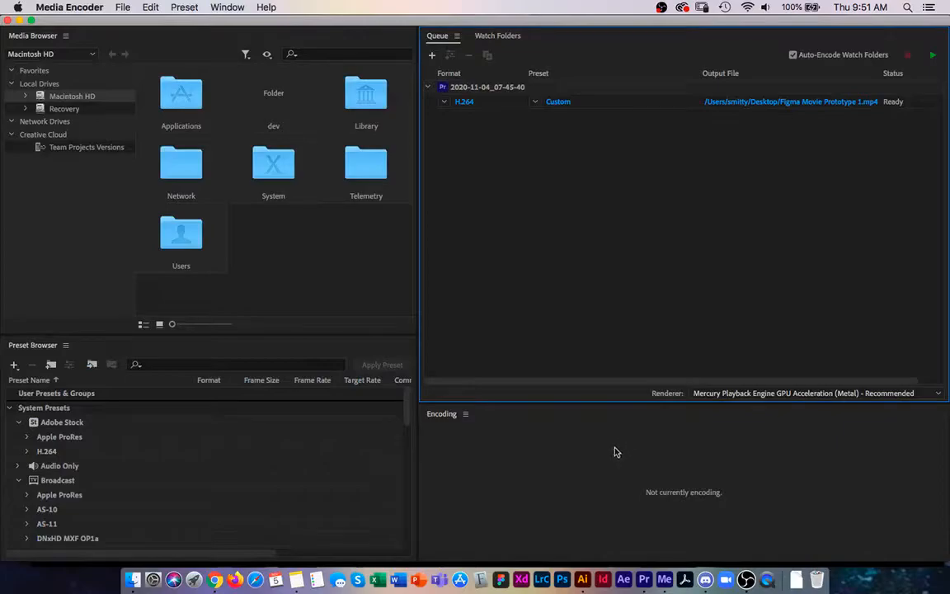
Step: Keep H.264 as the format of the queued item in Media Encoder and start encoding the queue
{"action": "left_click", "coordinate": [445, 101]}
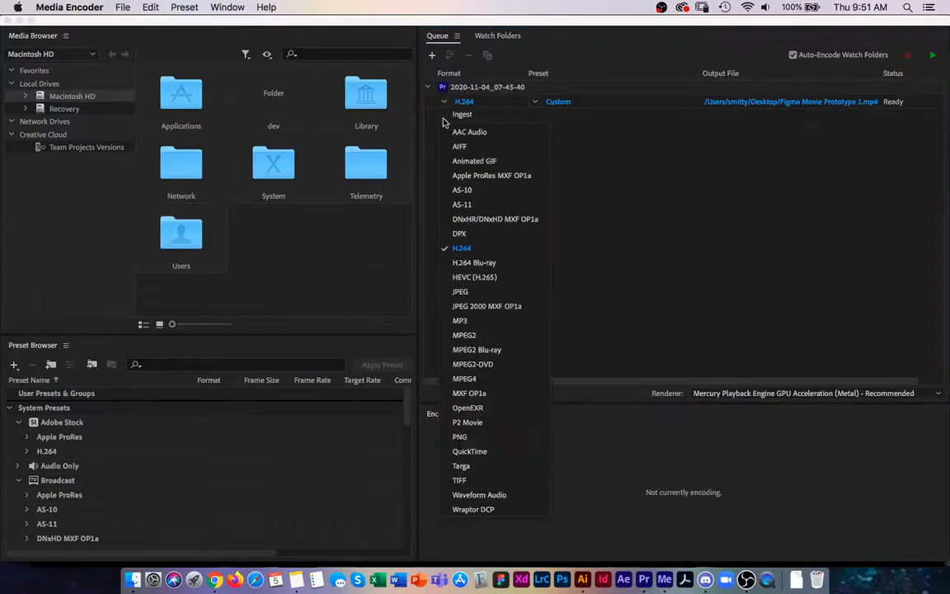
{"action": "left_click", "coordinate": [505, 255]}
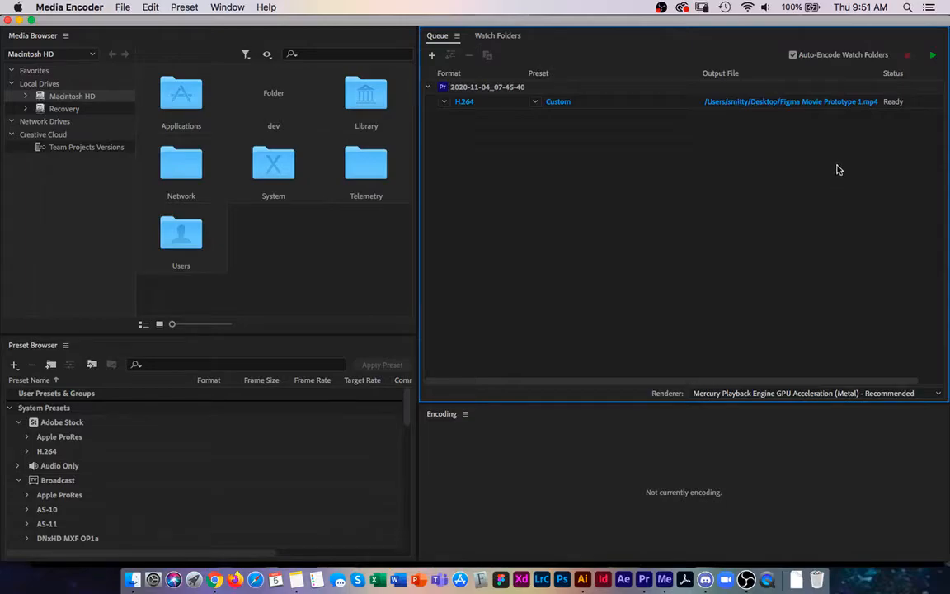
{"action": "left_click", "coordinate": [681, 87]}
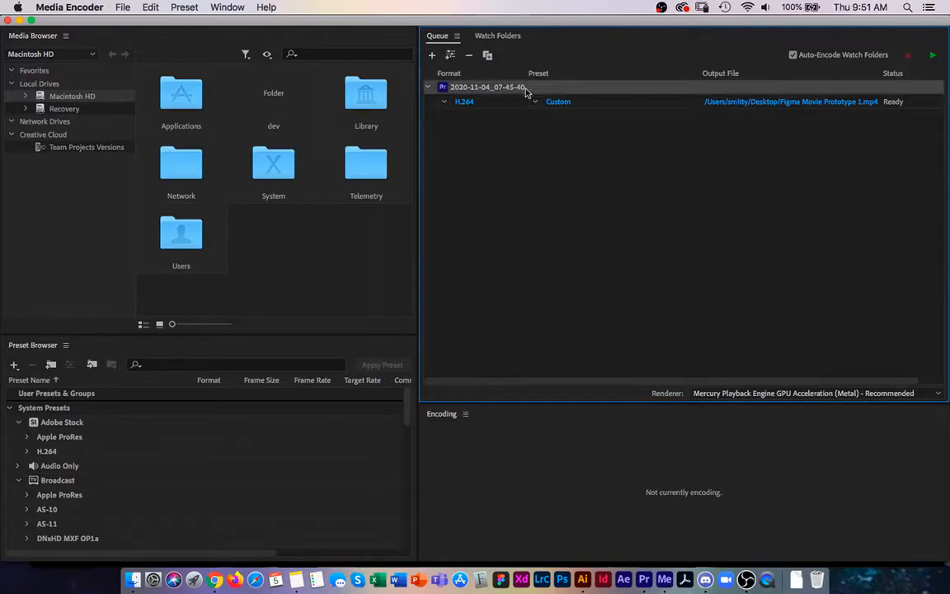
{"action": "left_click", "coordinate": [933, 55]}
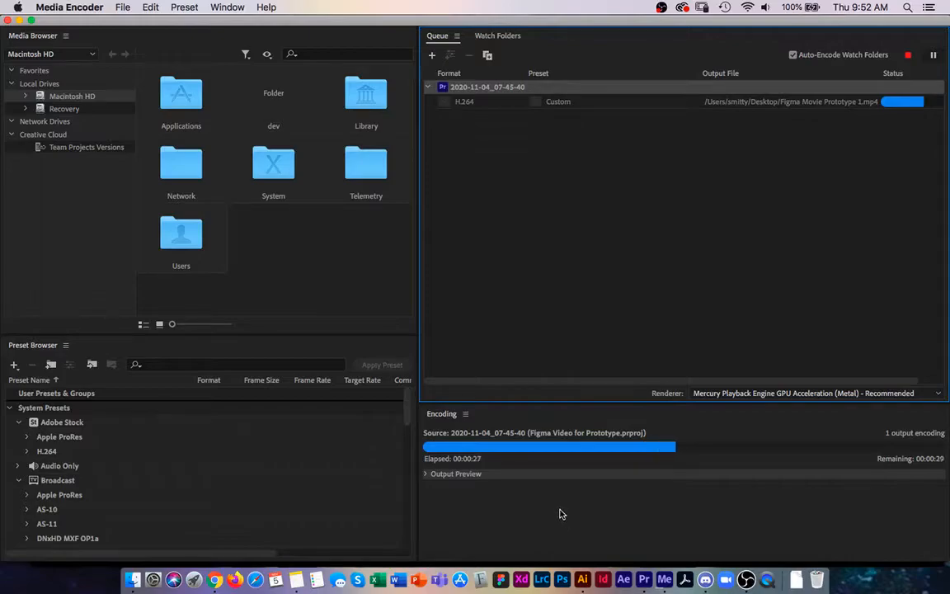
Step: Switch to Chrome and open the Coming Up for Air project from the designer's Behance portfolio
{"action": "left_click", "coordinate": [215, 580]}
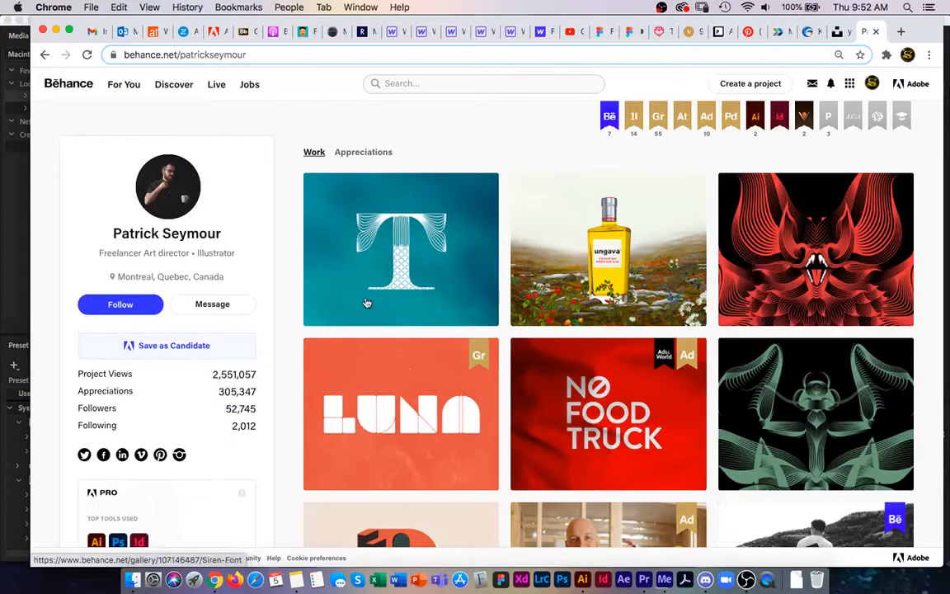
{"action": "scroll", "coordinate": [510, 301], "scroll_direction": "down", "scroll_amount": 3}
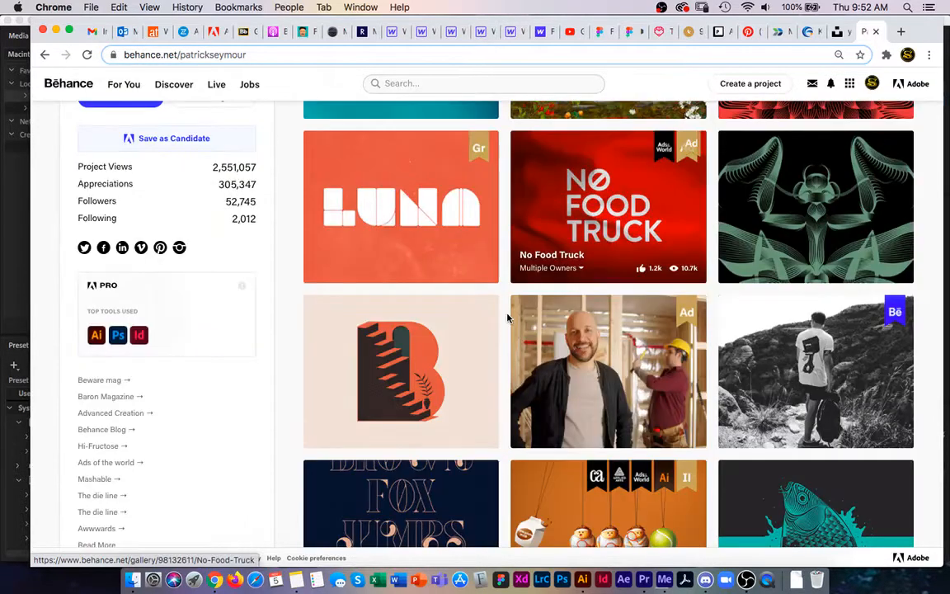
{"action": "scroll", "coordinate": [507, 317], "scroll_direction": "down", "scroll_amount": 2}
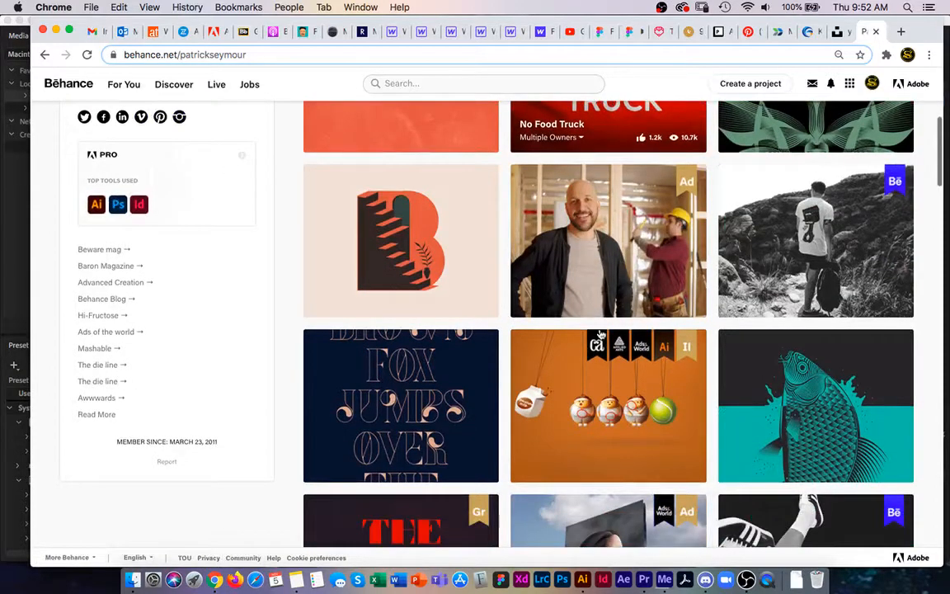
{"action": "scroll", "coordinate": [783, 399], "scroll_direction": "down", "scroll_amount": 1}
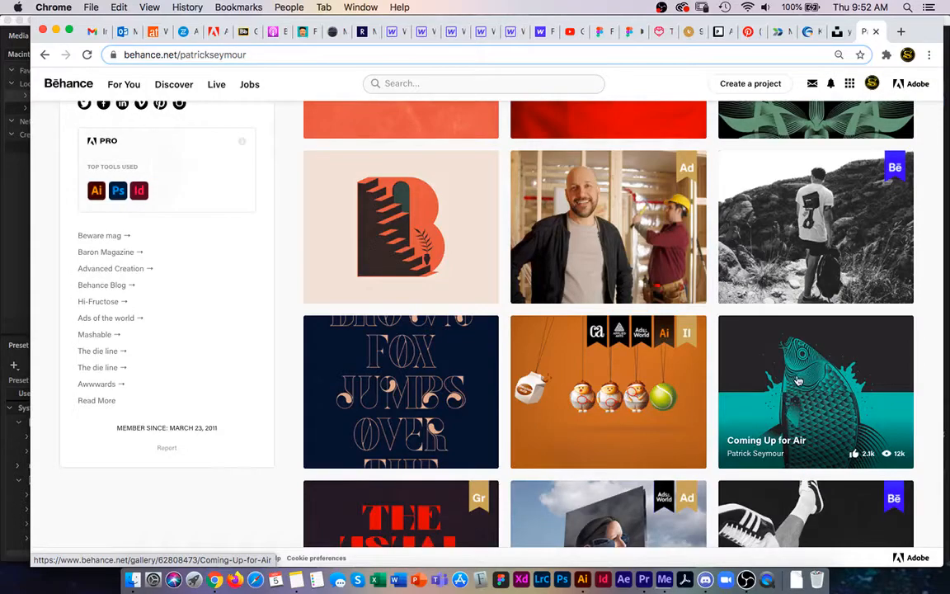
{"action": "left_click", "coordinate": [788, 377]}
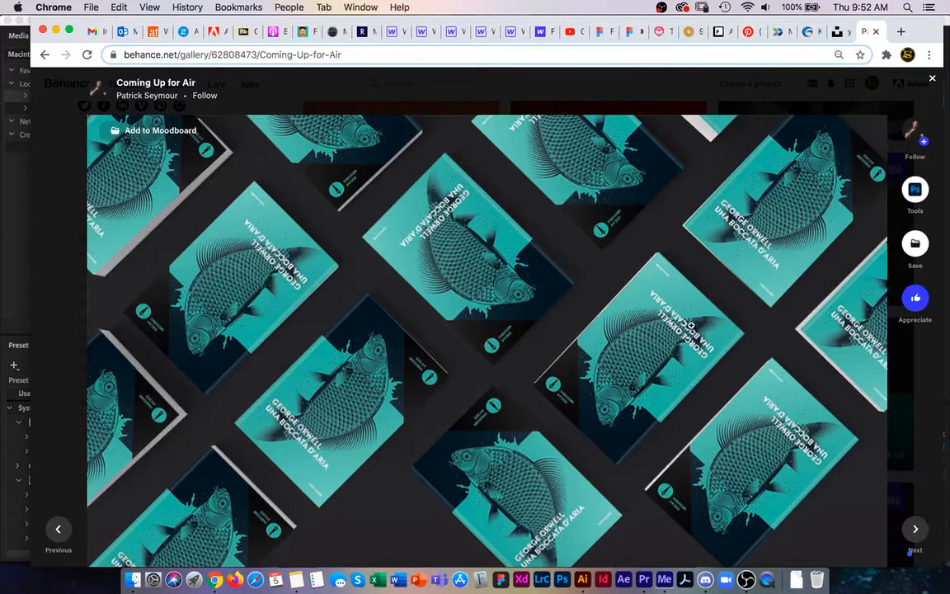
Step: Examine the opening book mockup of the project and highlight the UNA BOCCATA D'ARIA caption below it
{"action": "scroll", "coordinate": [577, 299], "scroll_direction": "down", "scroll_amount": 5}
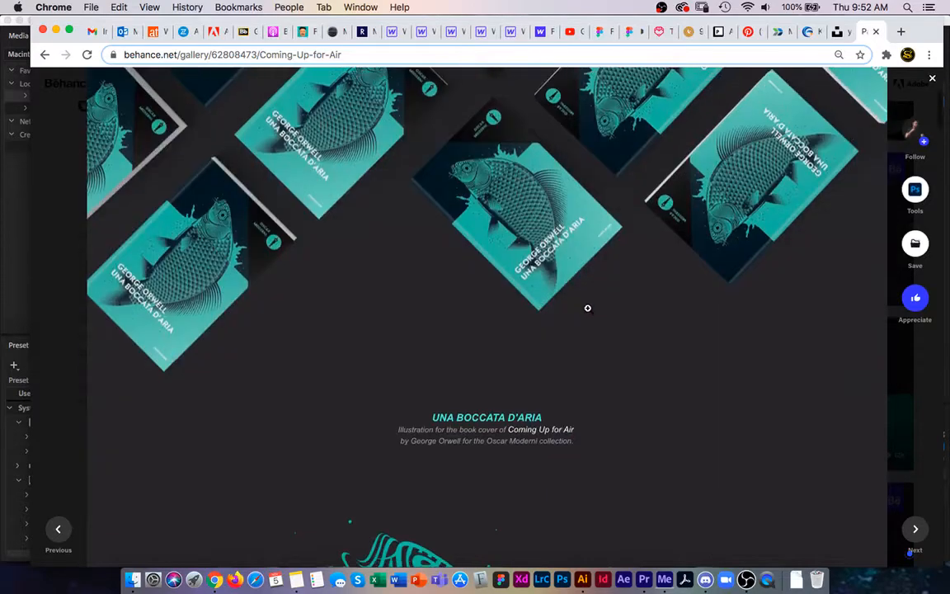
{"action": "scroll", "coordinate": [618, 346], "scroll_direction": "up", "scroll_amount": 1}
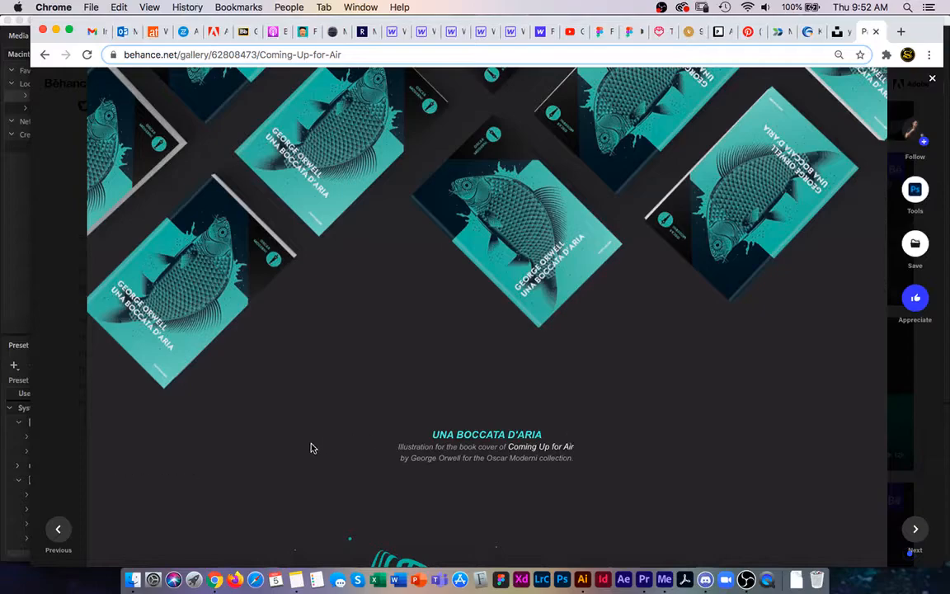
{"action": "left_click_drag", "start_coordinate": [421, 434], "coordinate": [590, 460]}
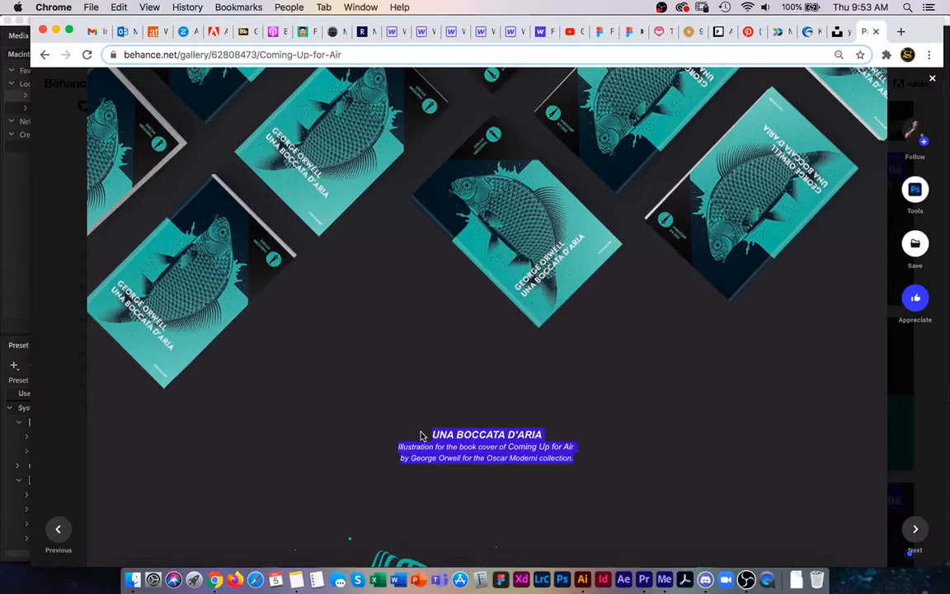
{"action": "scroll", "coordinate": [459, 292], "scroll_direction": "up", "scroll_amount": 3}
{"action": "scroll", "coordinate": [459, 292], "scroll_direction": "up", "scroll_amount": 1}
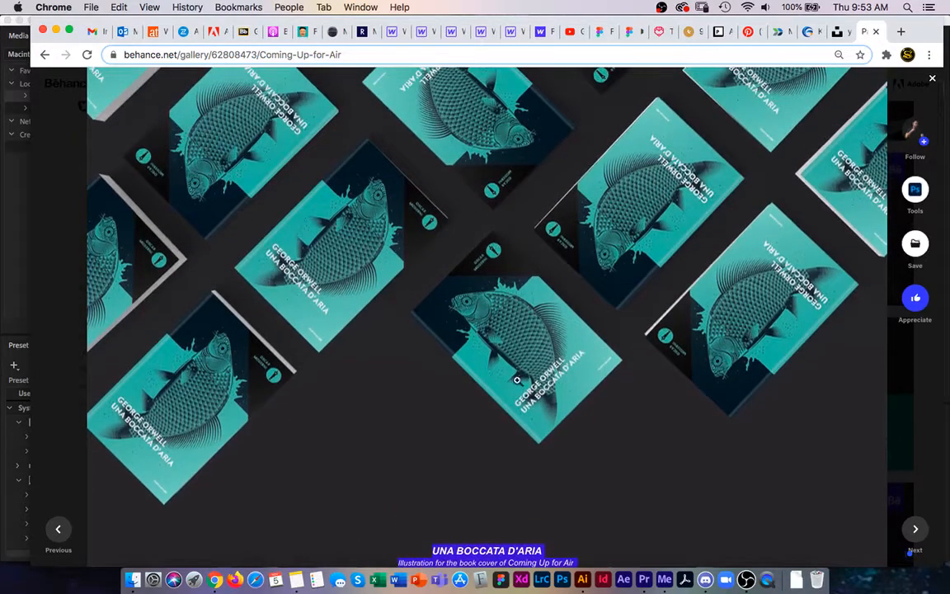
{"action": "scroll", "coordinate": [476, 283], "scroll_direction": "up", "scroll_amount": 1}
Step: Enlarge the book mockup, browse the project's images, return to the full fish illustration and close the image viewer
{"action": "left_click", "coordinate": [478, 290]}
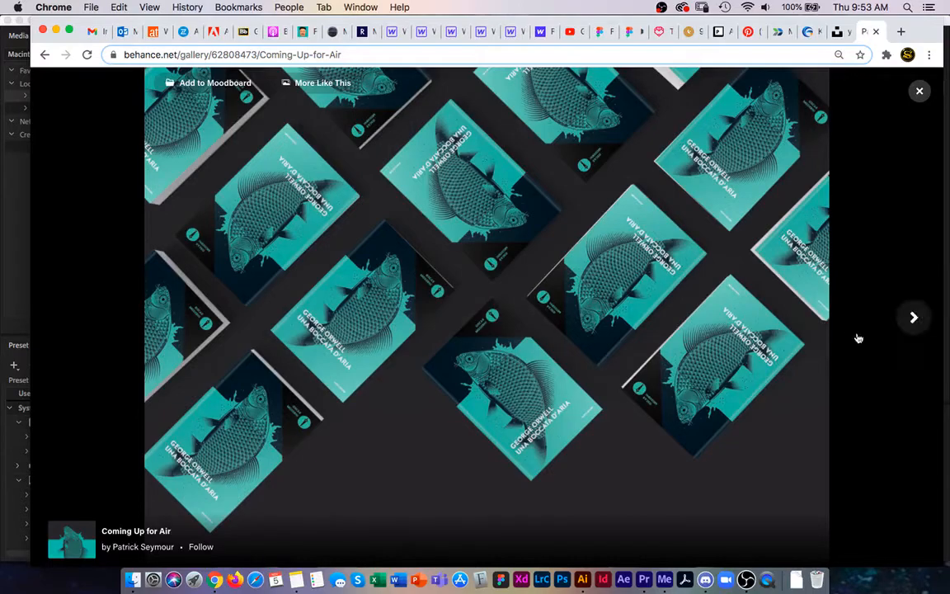
{"action": "left_click", "coordinate": [915, 321]}
{"action": "left_click", "coordinate": [915, 322]}
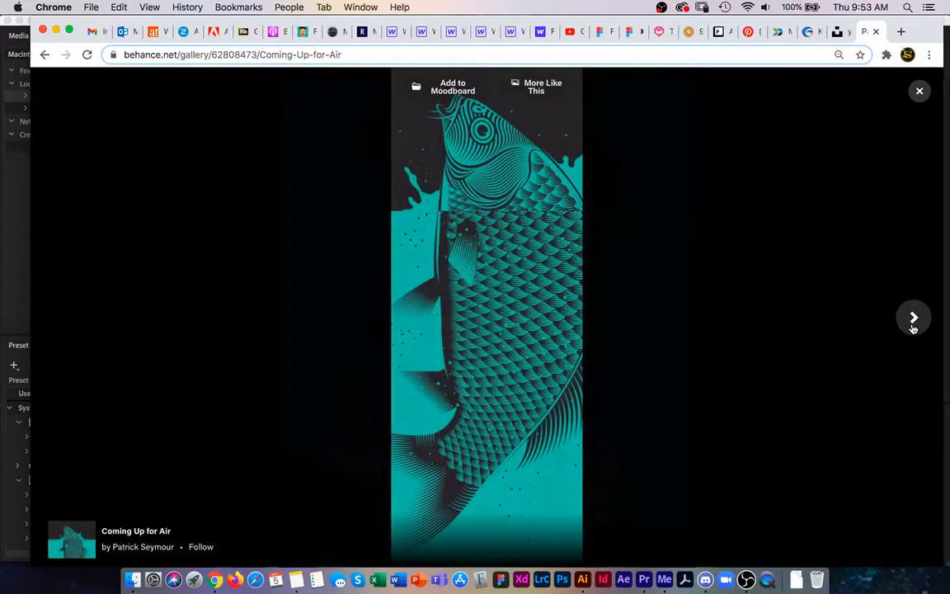
{"action": "left_click", "coordinate": [914, 322]}
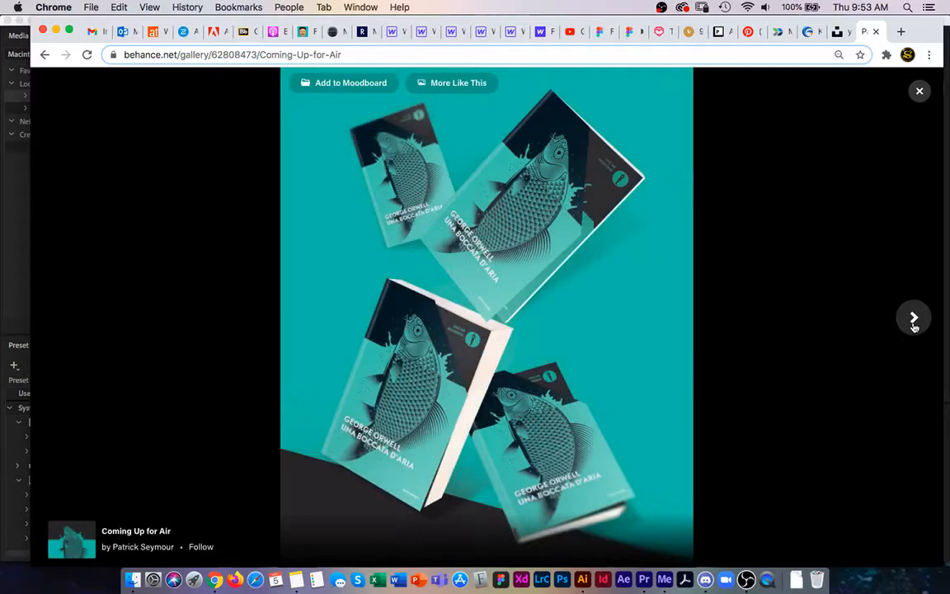
{"action": "left_click", "coordinate": [914, 321]}
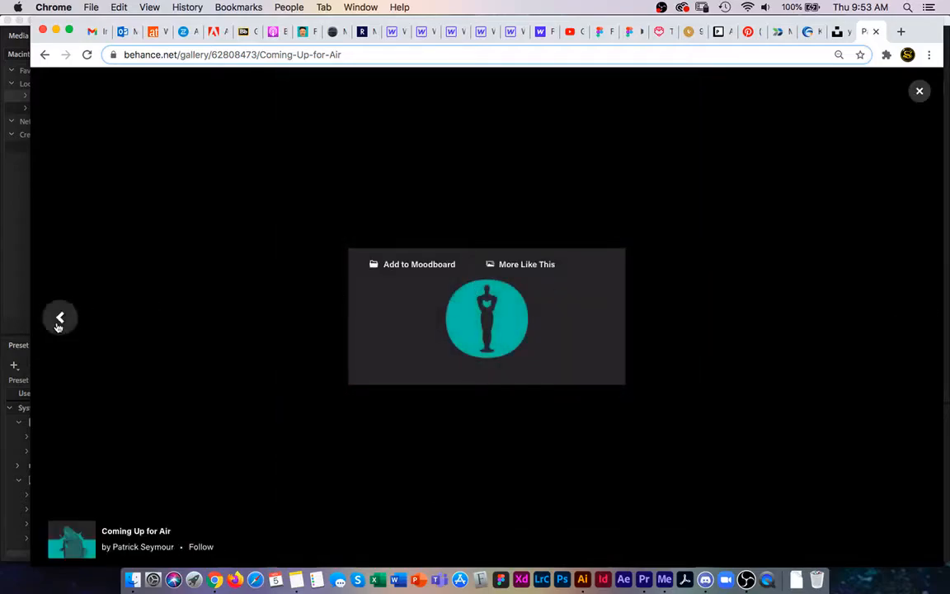
{"action": "left_click", "coordinate": [58, 322]}
{"action": "left_click", "coordinate": [58, 322]}
{"action": "left_click", "coordinate": [59, 322]}
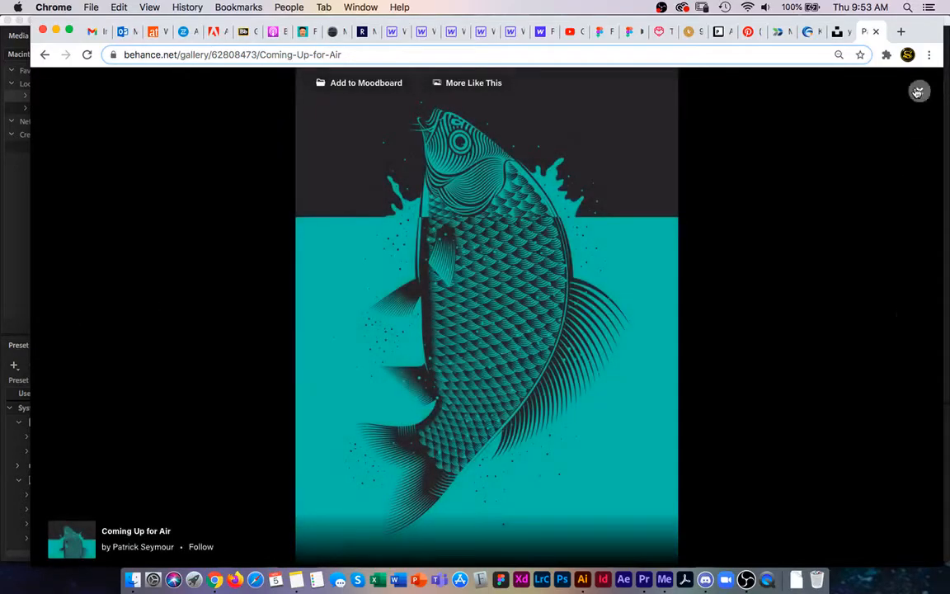
{"action": "left_click", "coordinate": [725, 208]}
Step: Examine how the page leads from the book mockups through the caption to the large fish illustration
{"action": "scroll", "coordinate": [580, 269], "scroll_direction": "down", "scroll_amount": 3}
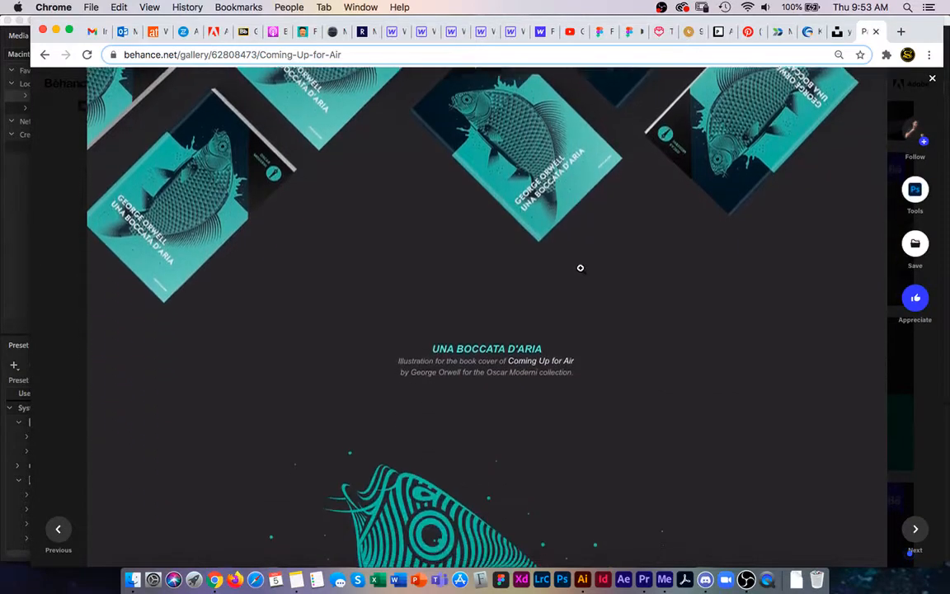
{"action": "scroll", "coordinate": [582, 266], "scroll_direction": "down", "scroll_amount": 3}
{"action": "scroll", "coordinate": [584, 263], "scroll_direction": "up", "scroll_amount": 6}
{"action": "scroll", "coordinate": [587, 263], "scroll_direction": "down", "scroll_amount": 2}
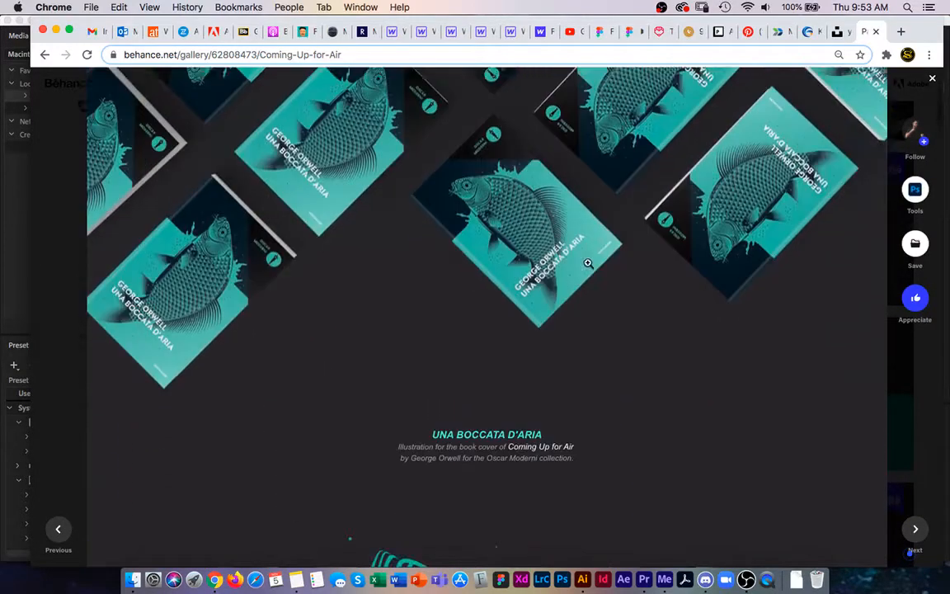
{"action": "scroll", "coordinate": [589, 263], "scroll_direction": "down", "scroll_amount": 4}
{"action": "scroll", "coordinate": [587, 263], "scroll_direction": "up", "scroll_amount": 1}
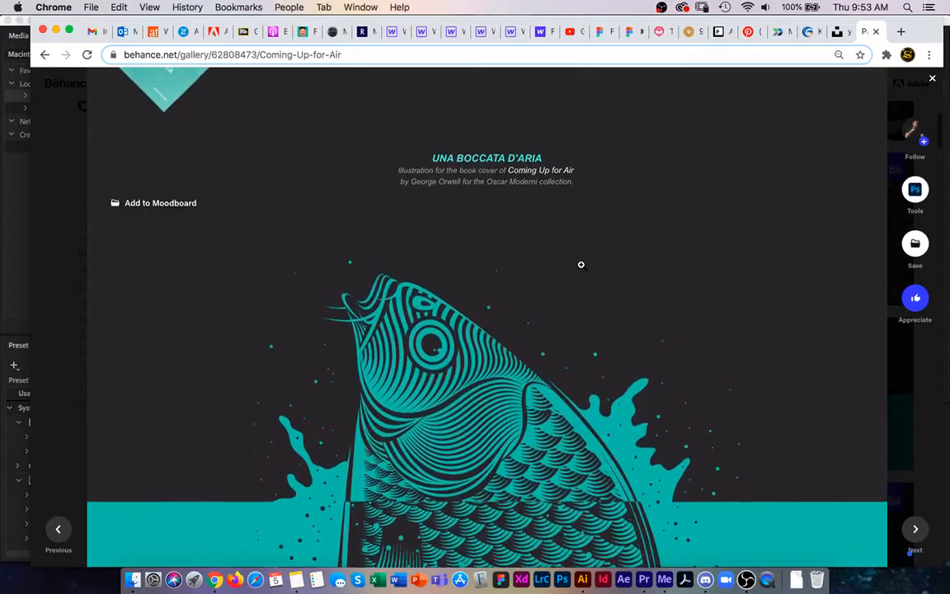
{"action": "scroll", "coordinate": [581, 264], "scroll_direction": "up", "scroll_amount": 6}
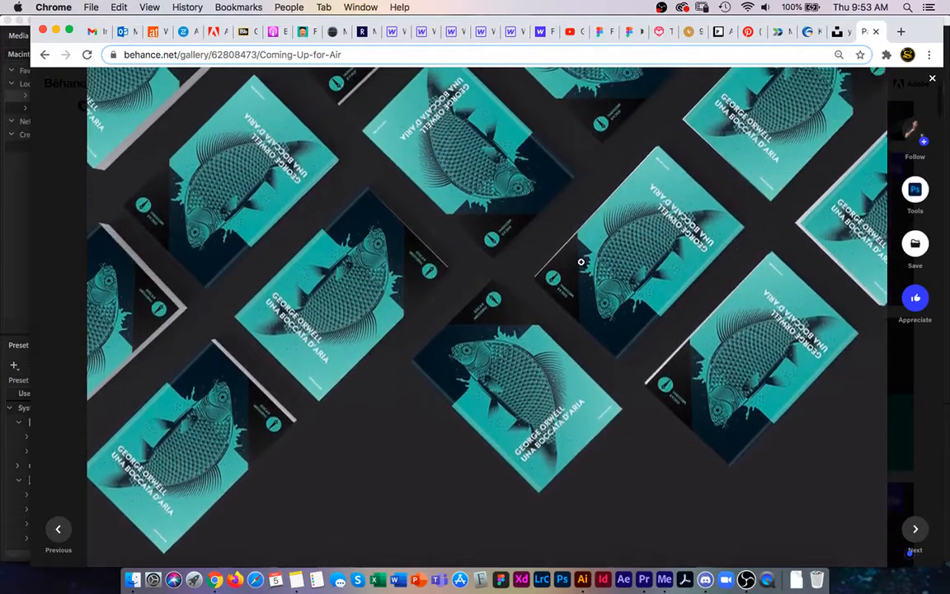
{"action": "scroll", "coordinate": [587, 256], "scroll_direction": "up", "scroll_amount": 1}
{"action": "scroll", "coordinate": [587, 256], "scroll_direction": "down", "scroll_amount": 4}
{"action": "scroll", "coordinate": [536, 317], "scroll_direction": "down", "scroll_amount": 5}
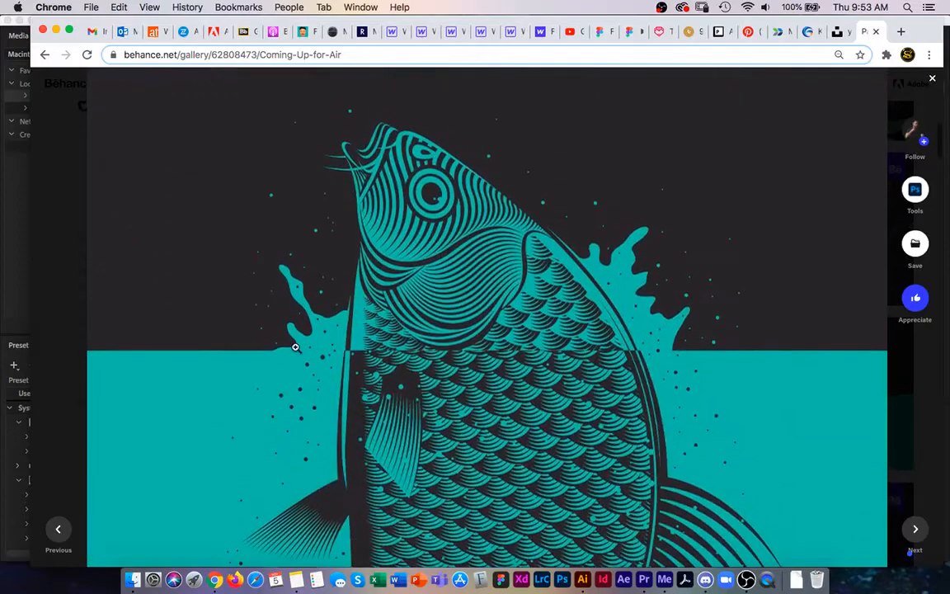
{"action": "scroll", "coordinate": [320, 297], "scroll_direction": "up", "scroll_amount": 8}
{"action": "scroll", "coordinate": [462, 241], "scroll_direction": "down", "scroll_amount": 3}
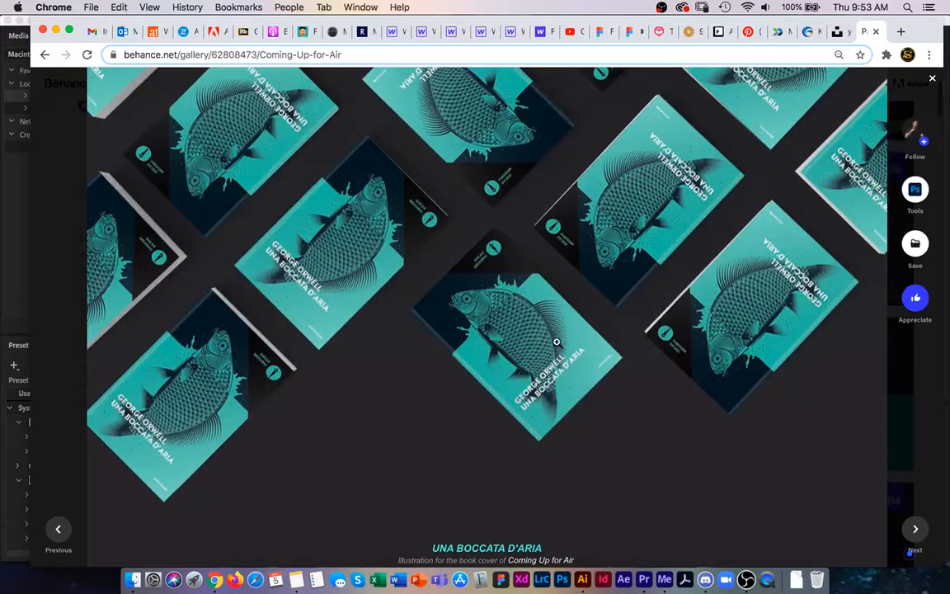
{"action": "scroll", "coordinate": [557, 342], "scroll_direction": "down", "scroll_amount": 1}
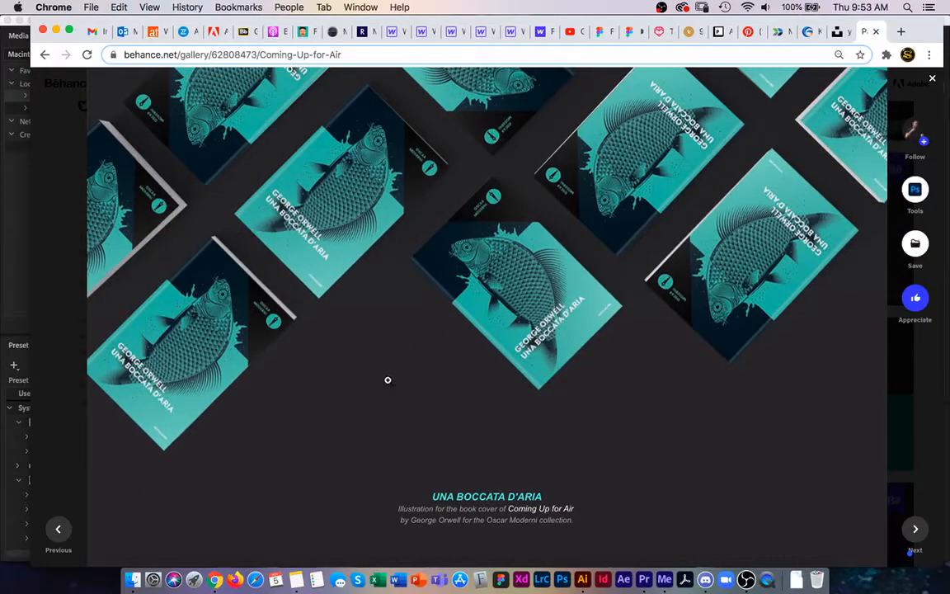
{"action": "scroll", "coordinate": [388, 368], "scroll_direction": "down", "scroll_amount": 3}
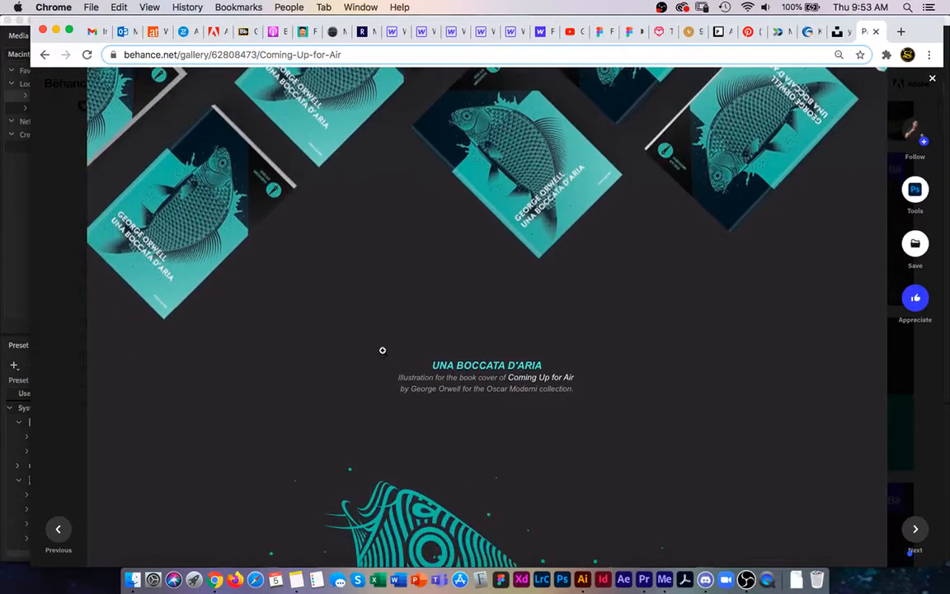
Step: Highlight the UNA BOCCATA D'ARIA caption text between the book mockup and the fish illustration
{"action": "left_click_drag", "start_coordinate": [424, 361], "coordinate": [588, 391]}
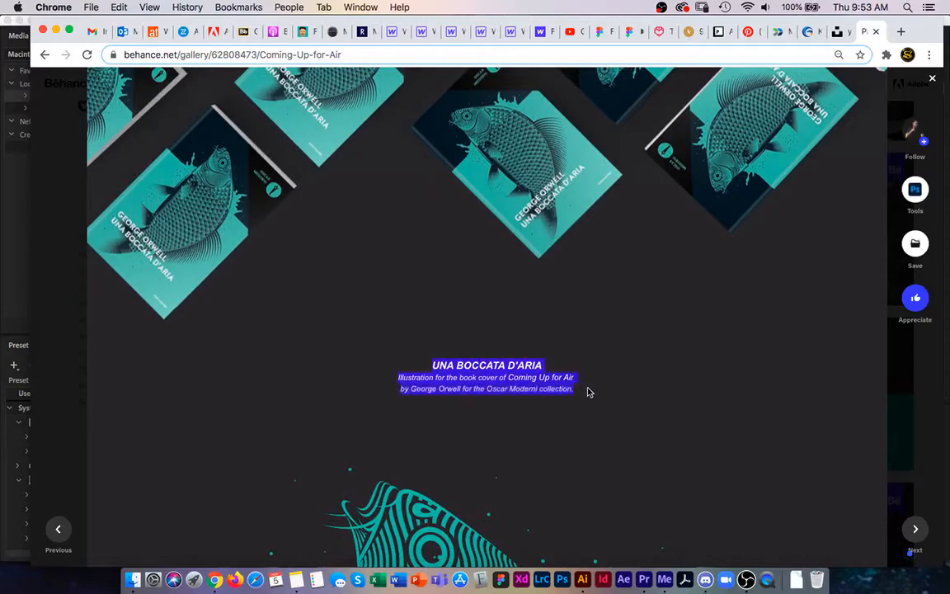
{"action": "left_click", "coordinate": [374, 377]}
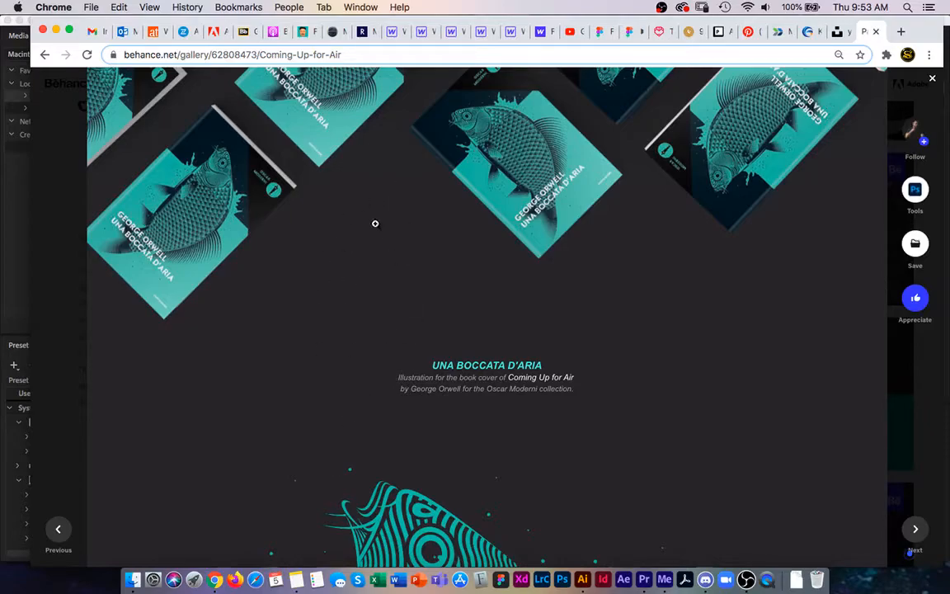
{"action": "left_click_drag", "start_coordinate": [413, 363], "coordinate": [497, 416]}
{"action": "scroll", "coordinate": [346, 377], "scroll_direction": "down", "scroll_amount": 3}
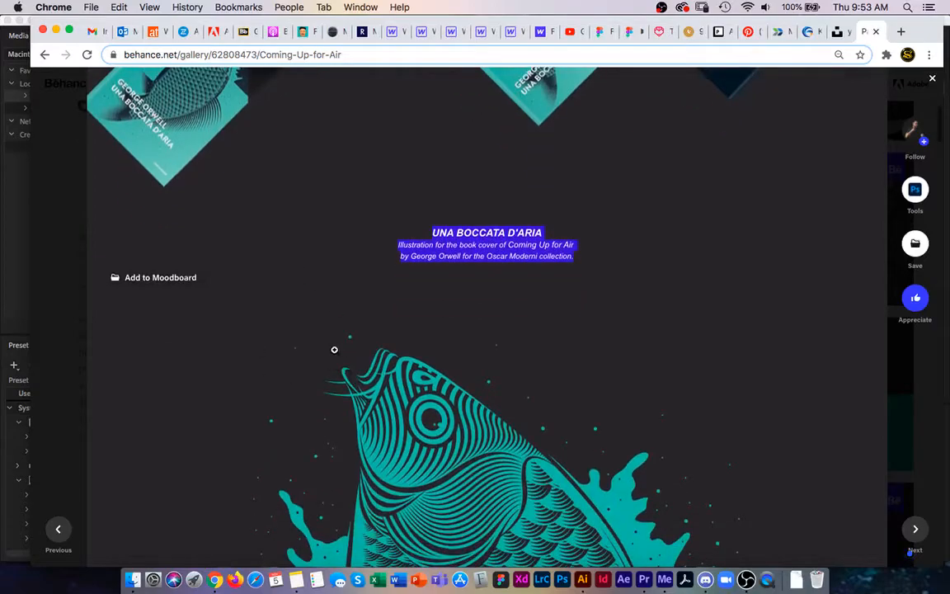
Step: View the full fish illustration enlarged, close the viewer and examine the illustration down to its tail
{"action": "left_click", "coordinate": [302, 346]}
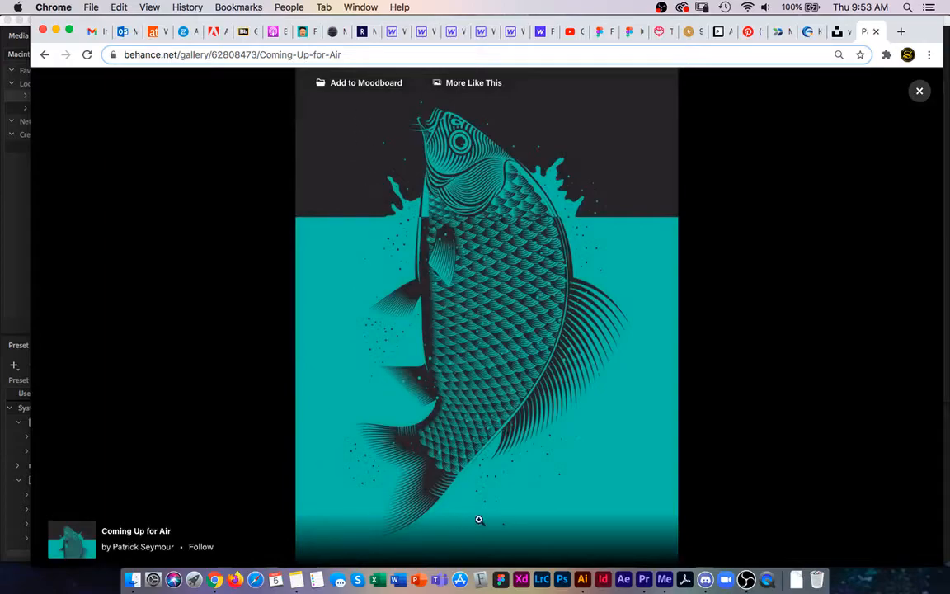
{"action": "left_click", "coordinate": [918, 92]}
{"action": "scroll", "coordinate": [557, 285], "scroll_direction": "down", "scroll_amount": 15}
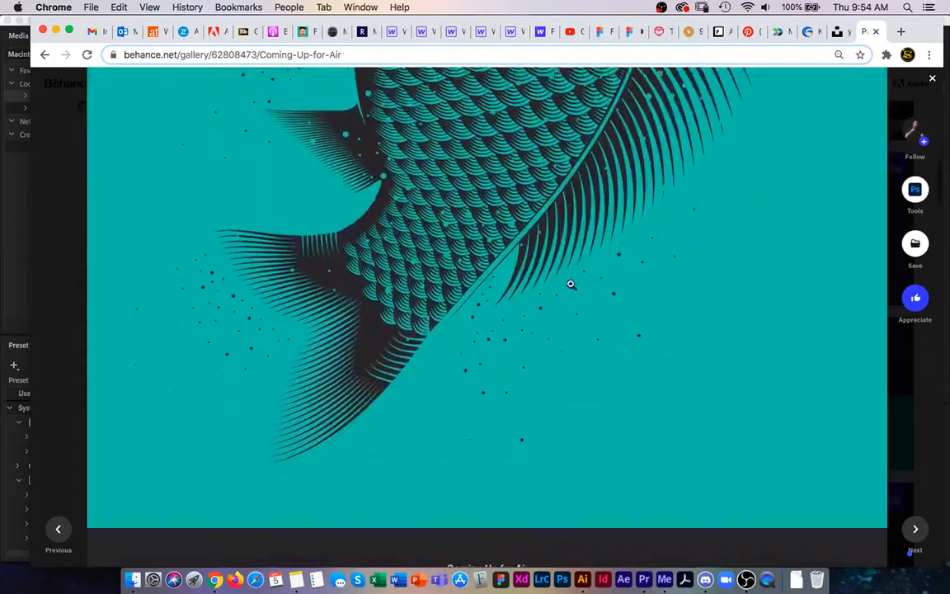
Step: Examine the Coming Up for Air description paragraph between the full fish illustration and its close-up
{"action": "scroll", "coordinate": [454, 292], "scroll_direction": "down", "scroll_amount": 3}
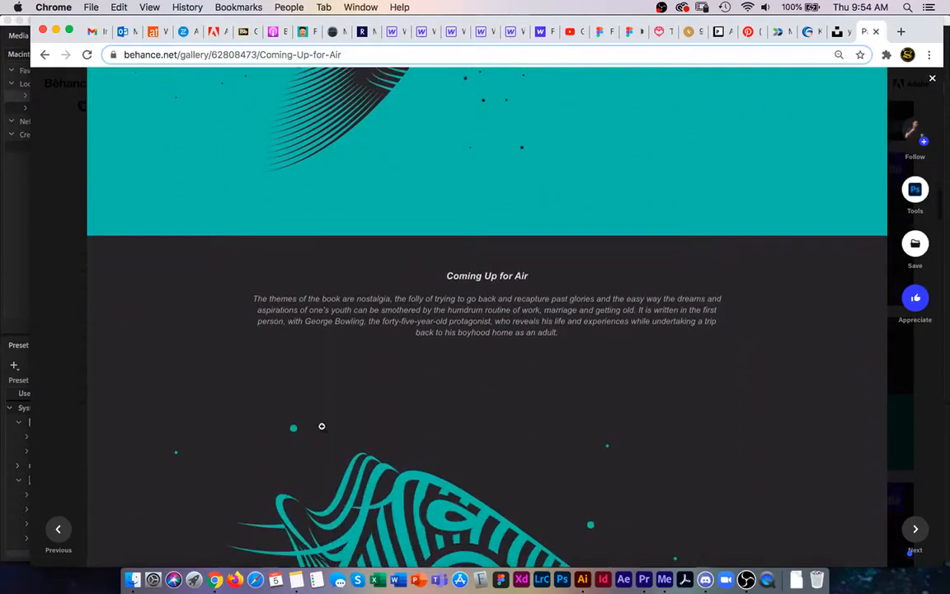
{"action": "scroll", "coordinate": [335, 220], "scroll_direction": "up", "scroll_amount": 1}
{"action": "scroll", "coordinate": [402, 231], "scroll_direction": "up", "scroll_amount": 2}
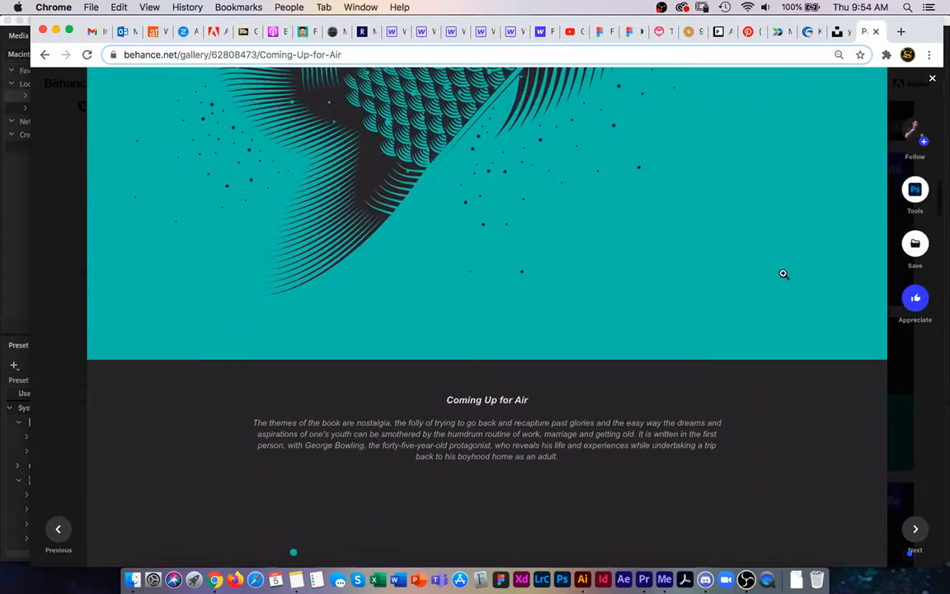
{"action": "scroll", "coordinate": [537, 268], "scroll_direction": "up", "scroll_amount": 2}
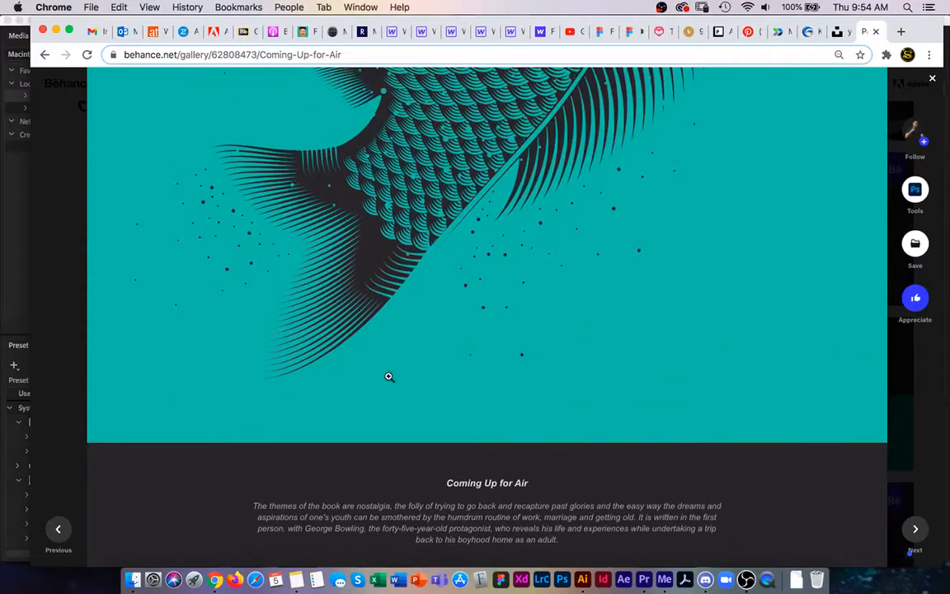
{"action": "scroll", "coordinate": [333, 369], "scroll_direction": "down", "scroll_amount": 10}
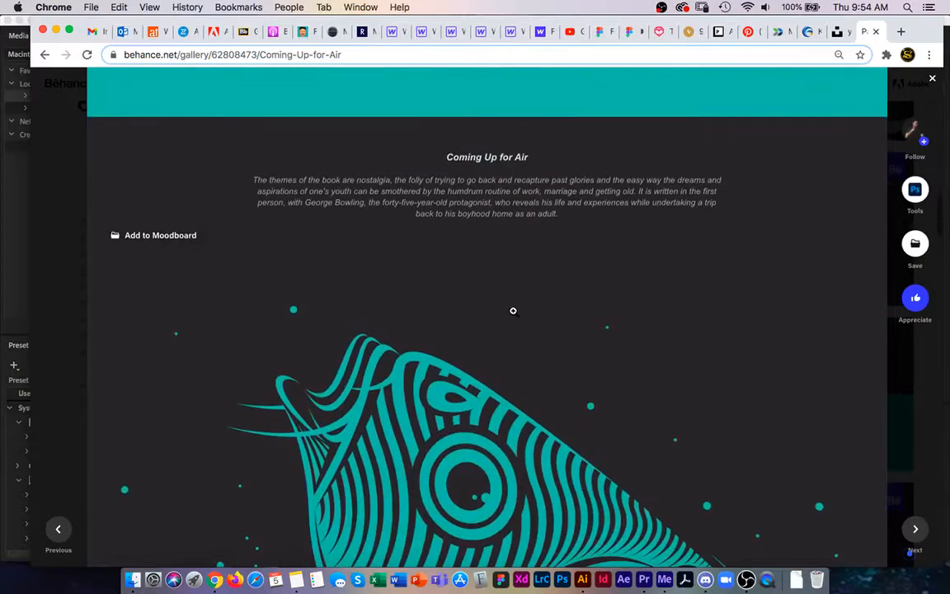
Step: View the cropped fish close-up enlarged, close the viewer and examine the page down to the next book mockups
{"action": "left_click", "coordinate": [458, 273]}
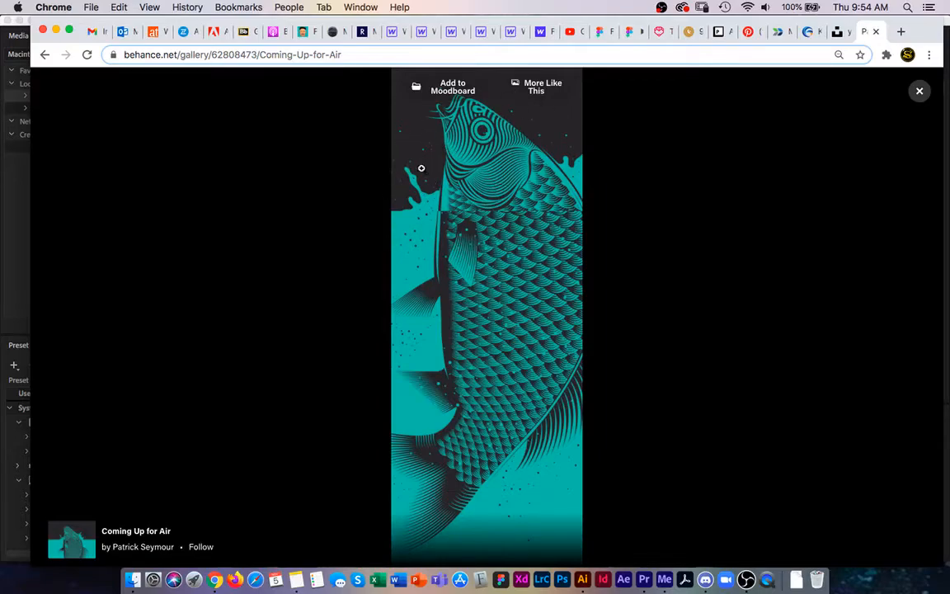
{"action": "left_click", "coordinate": [919, 91]}
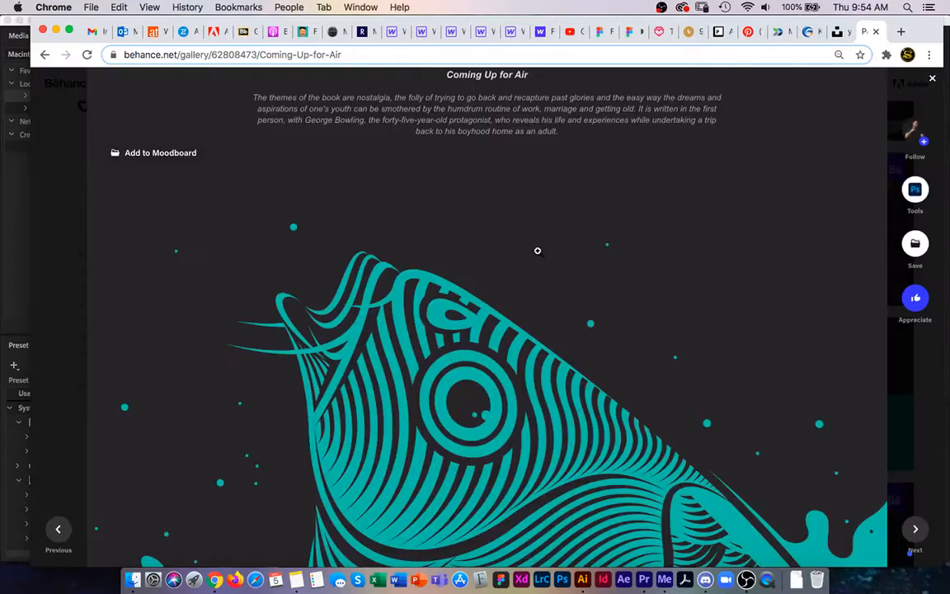
{"action": "scroll", "coordinate": [589, 275], "scroll_direction": "down", "scroll_amount": 15}
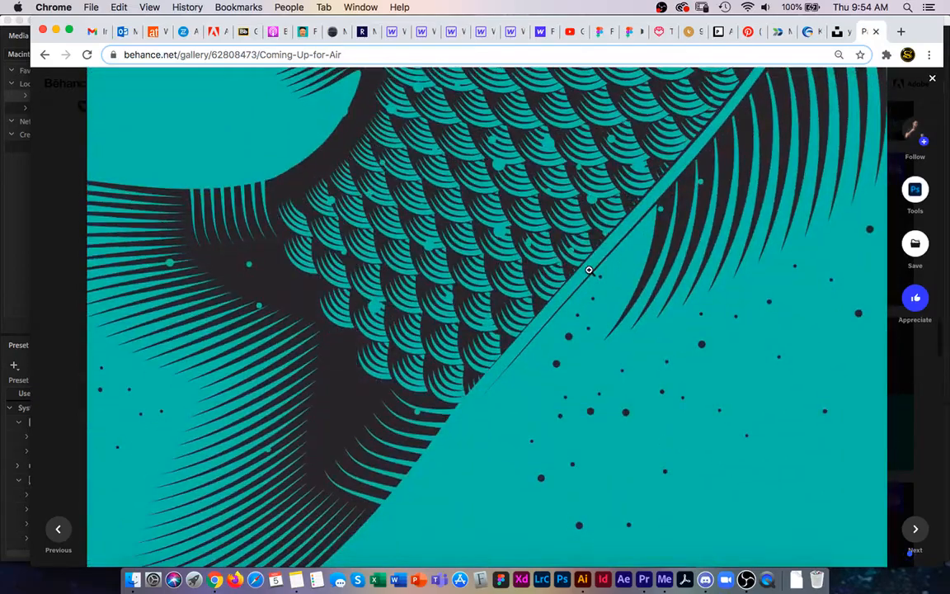
{"action": "scroll", "coordinate": [585, 262], "scroll_direction": "down", "scroll_amount": 5}
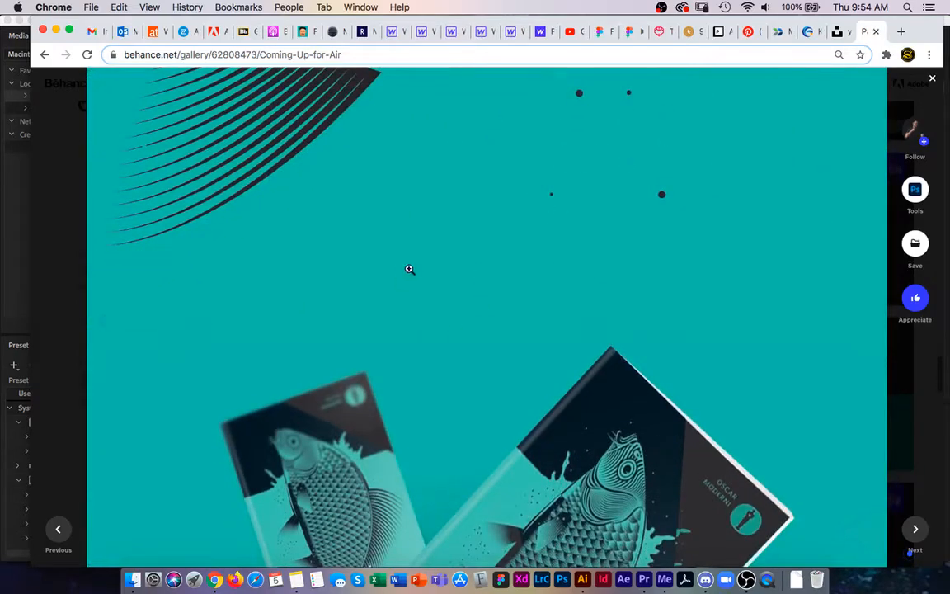
Step: View the image of four floating book mockups enlarged, and close the viewer
{"action": "scroll", "coordinate": [486, 315], "scroll_direction": "down", "scroll_amount": 3}
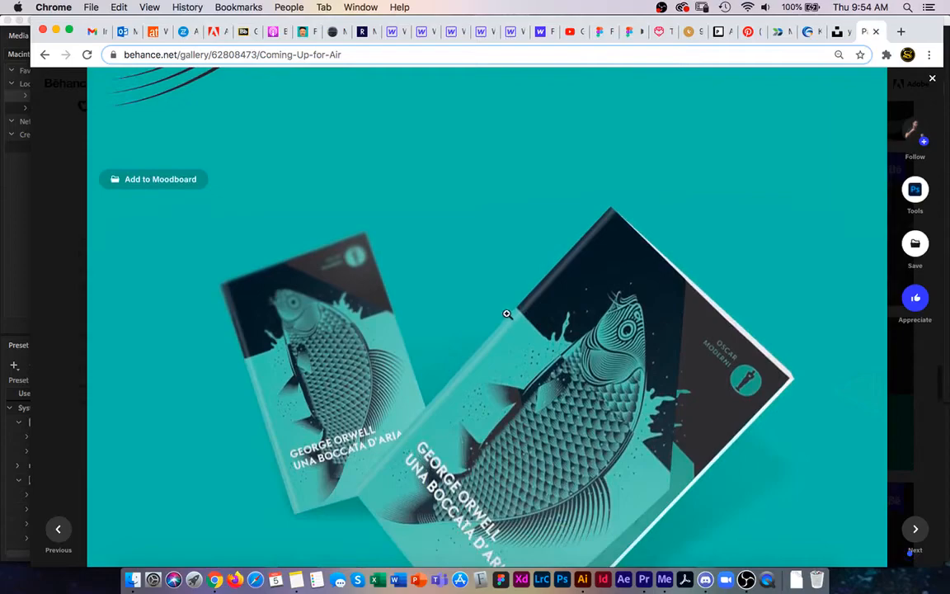
{"action": "left_click", "coordinate": [446, 286]}
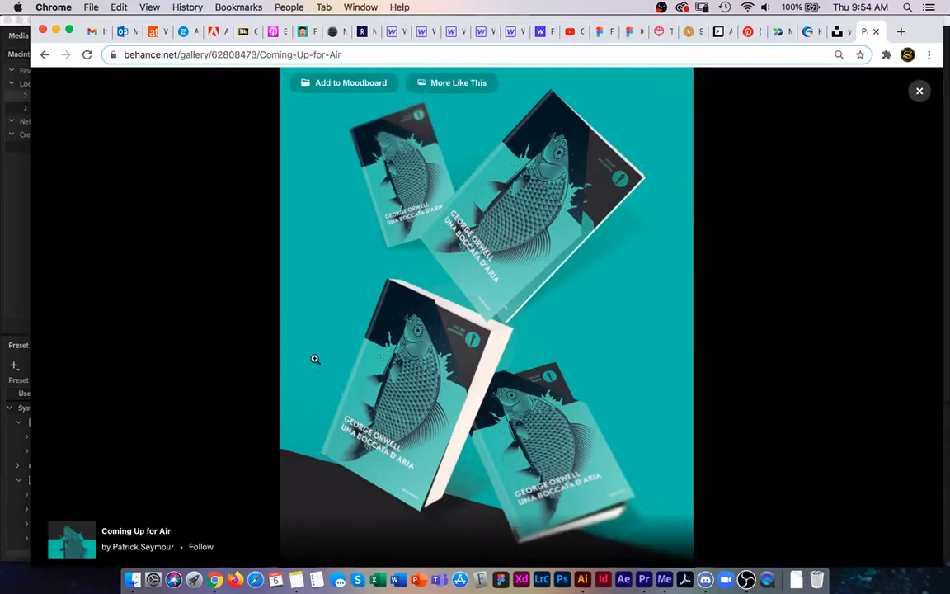
{"action": "left_click", "coordinate": [918, 92]}
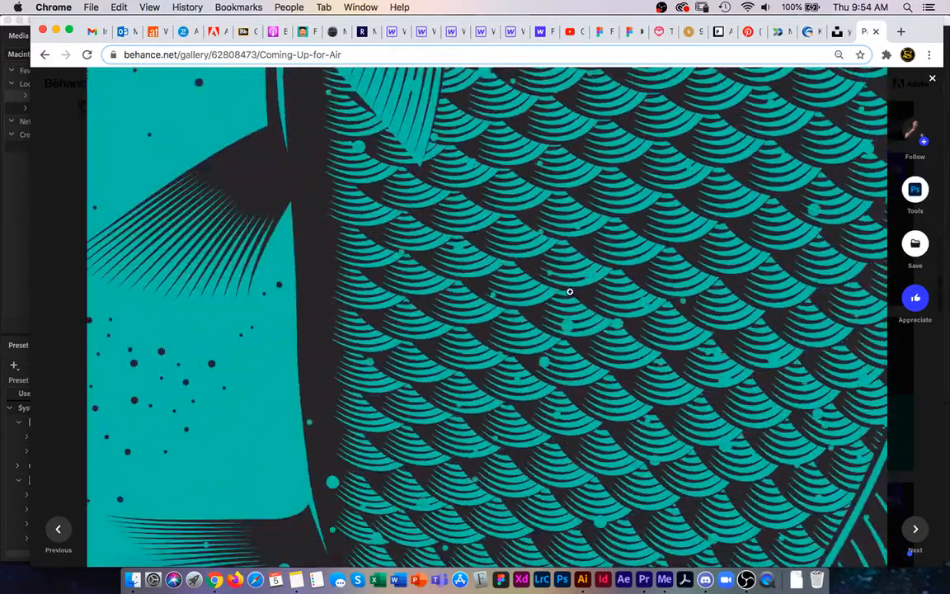
Step: Review the Coming Up for Air layout from the fish close-up to the project's end and back up to the opening book mockups
{"action": "scroll", "coordinate": [571, 292], "scroll_direction": "down", "scroll_amount": 10}
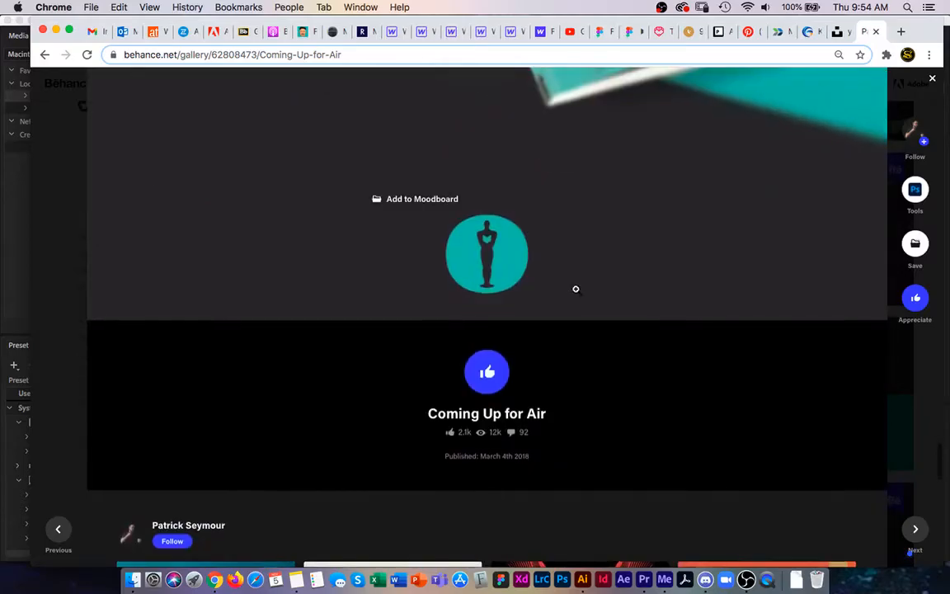
{"action": "scroll", "coordinate": [575, 290], "scroll_direction": "up", "scroll_amount": 5}
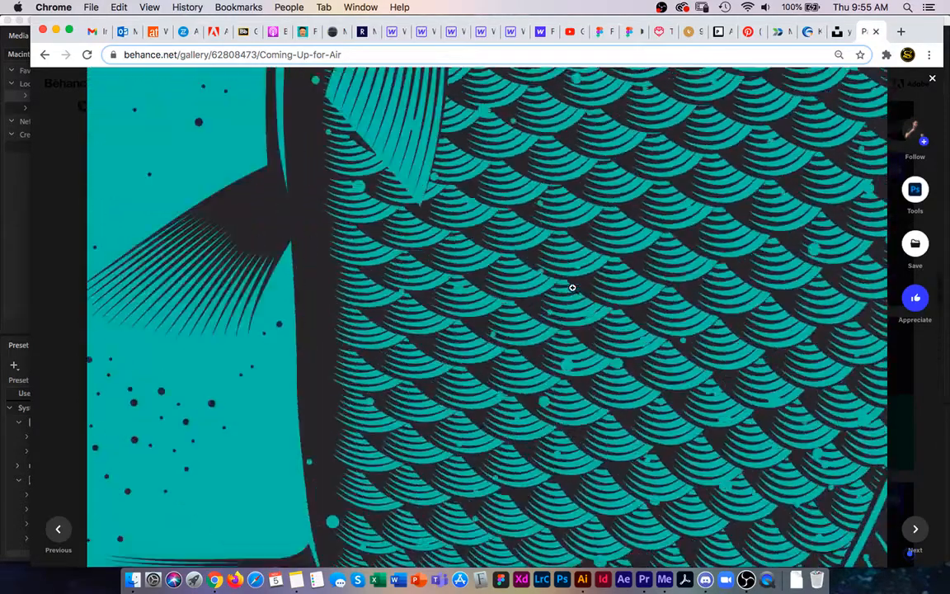
{"action": "scroll", "coordinate": [575, 287], "scroll_direction": "up", "scroll_amount": 20}
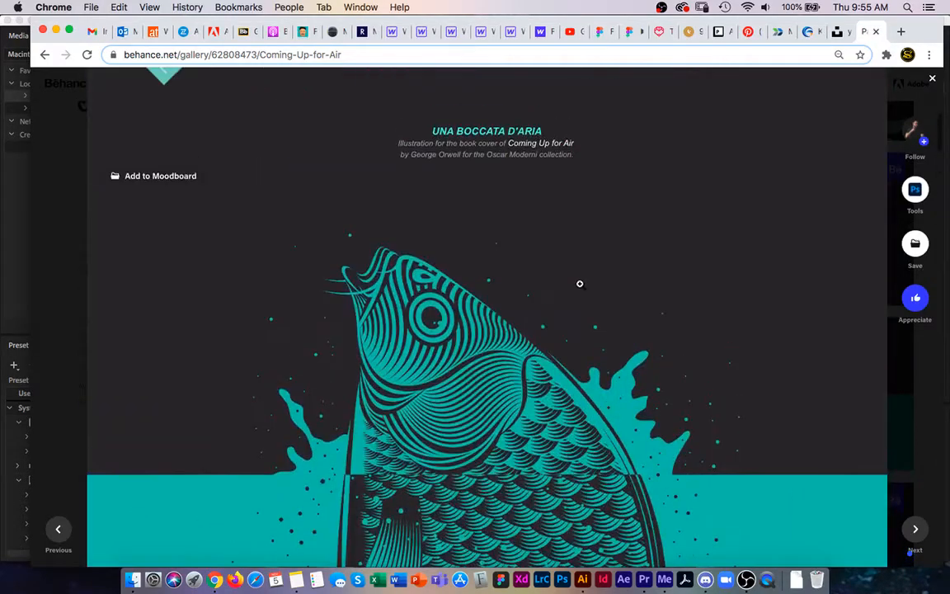
{"action": "scroll", "coordinate": [567, 290], "scroll_direction": "down", "scroll_amount": 5}
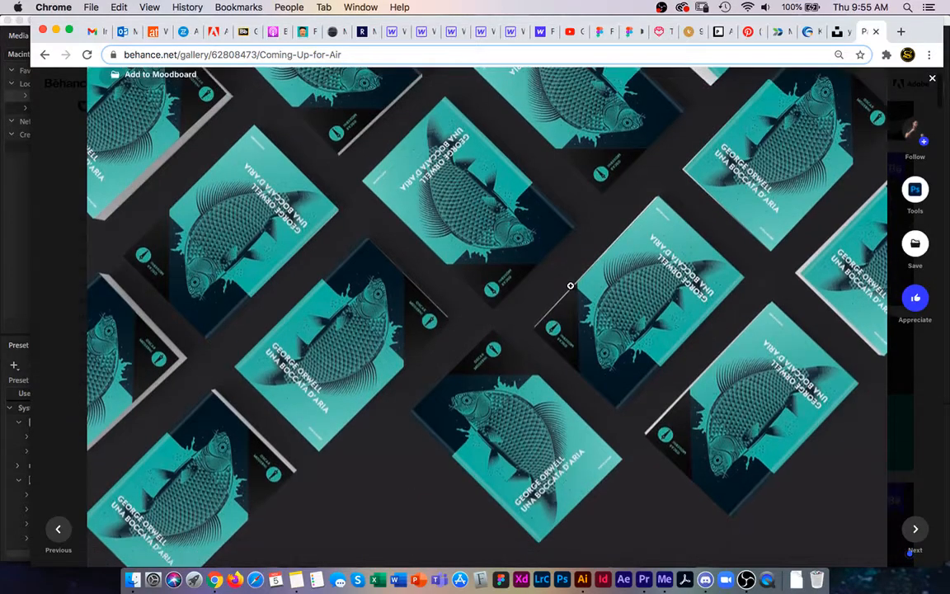
{"action": "scroll", "coordinate": [571, 276], "scroll_direction": "up", "scroll_amount": 1}
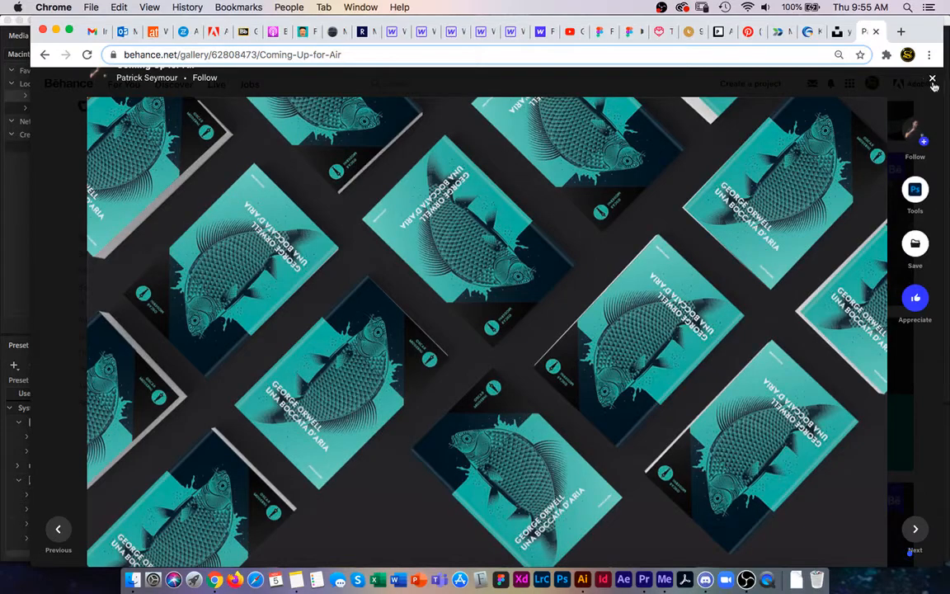
Step: Close the Coming Up for Air project and return to the start of the designer's Behance profile
{"action": "left_click", "coordinate": [934, 83]}
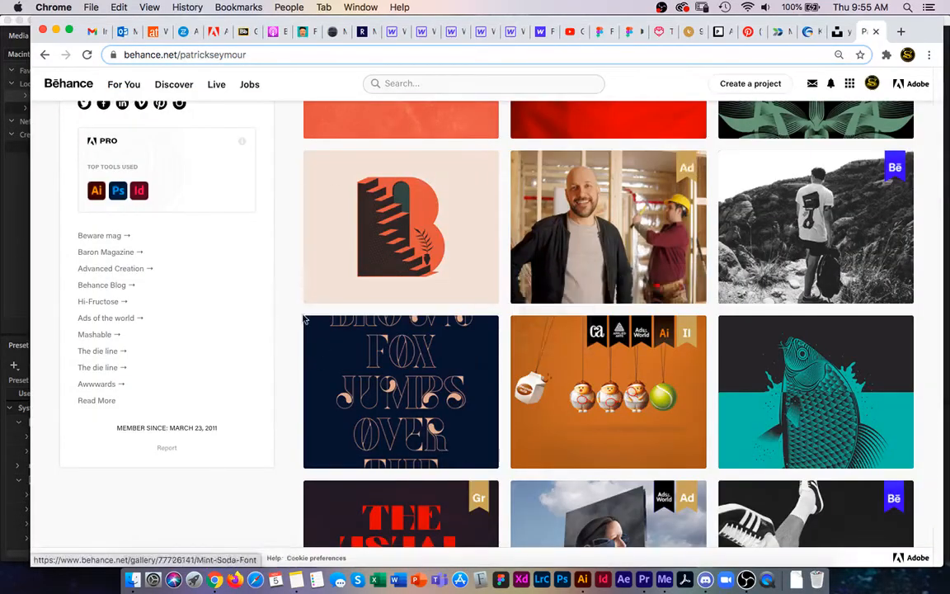
{"action": "scroll", "coordinate": [305, 318], "scroll_direction": "up", "scroll_amount": 8}
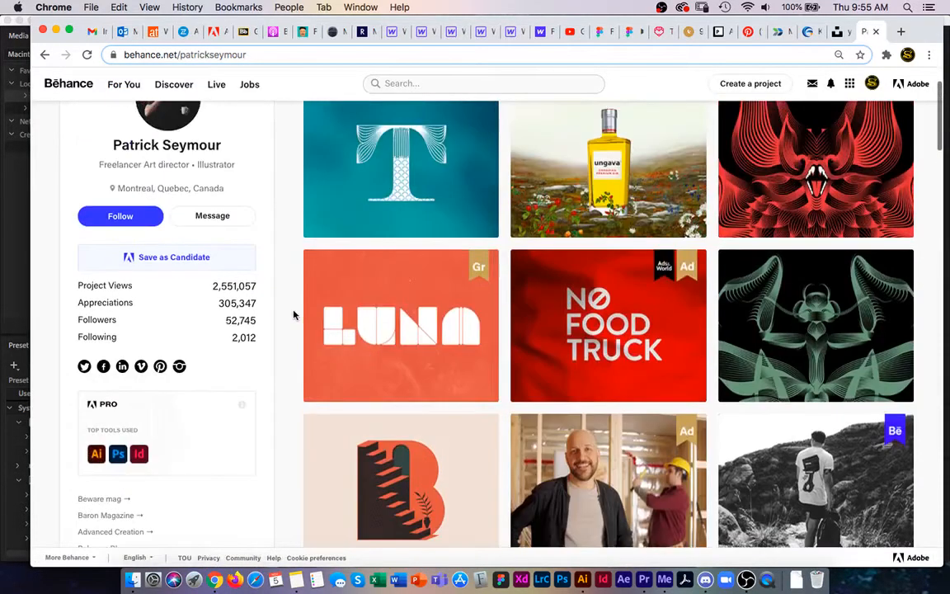
{"action": "scroll", "coordinate": [297, 311], "scroll_direction": "up", "scroll_amount": 1}
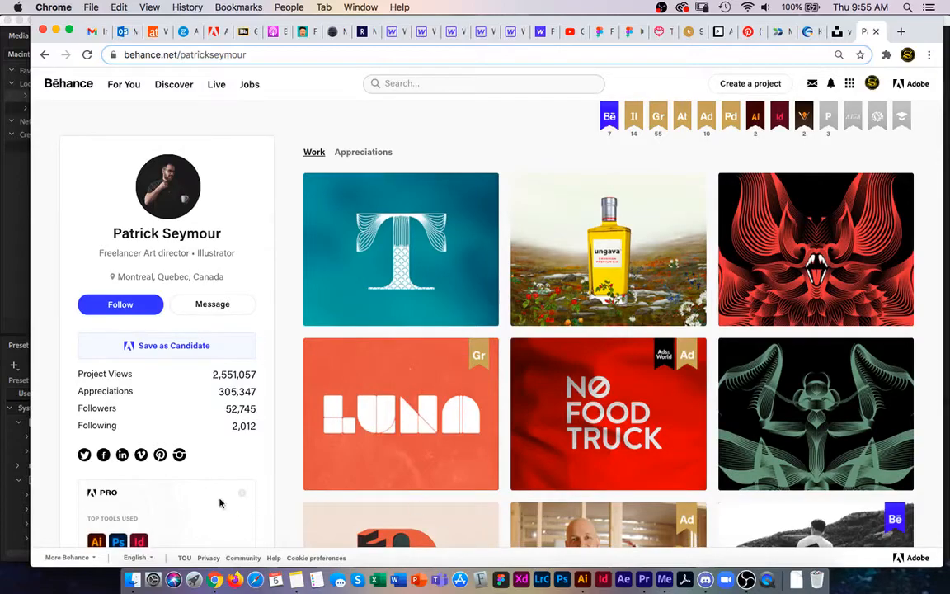
Step: Switch to Finder and preview Figma Fix It Ap Video.mp4 from the Desktop folder
{"action": "left_click", "coordinate": [132, 580]}
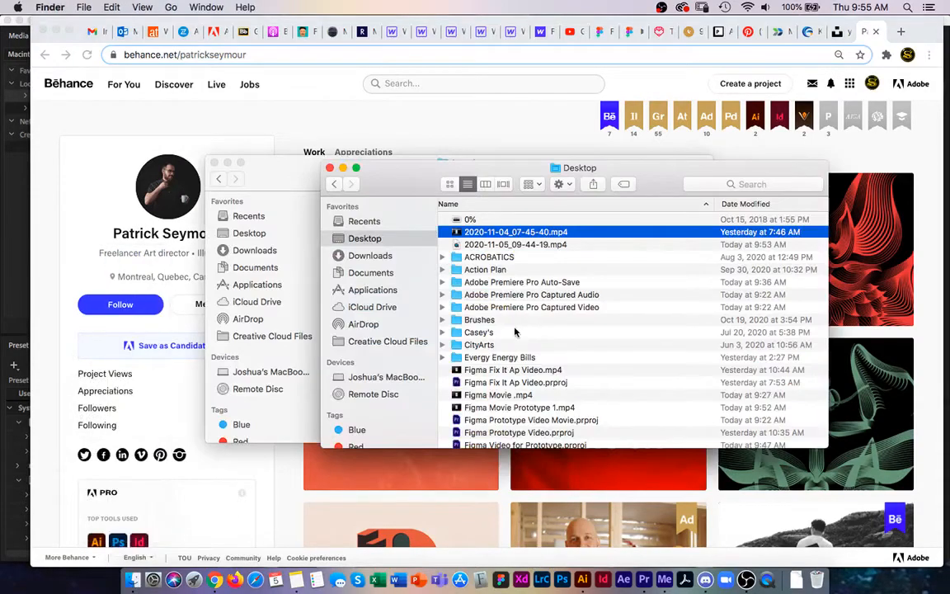
{"action": "scroll", "coordinate": [547, 367], "scroll_direction": "down", "scroll_amount": 1}
{"action": "left_click", "coordinate": [551, 355]}
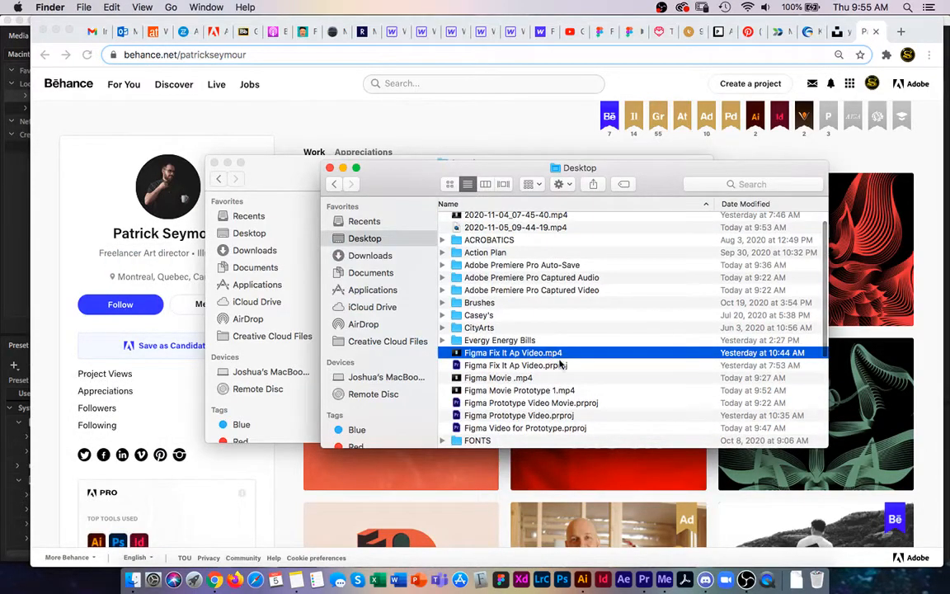
{"action": "key", "text": "space"}
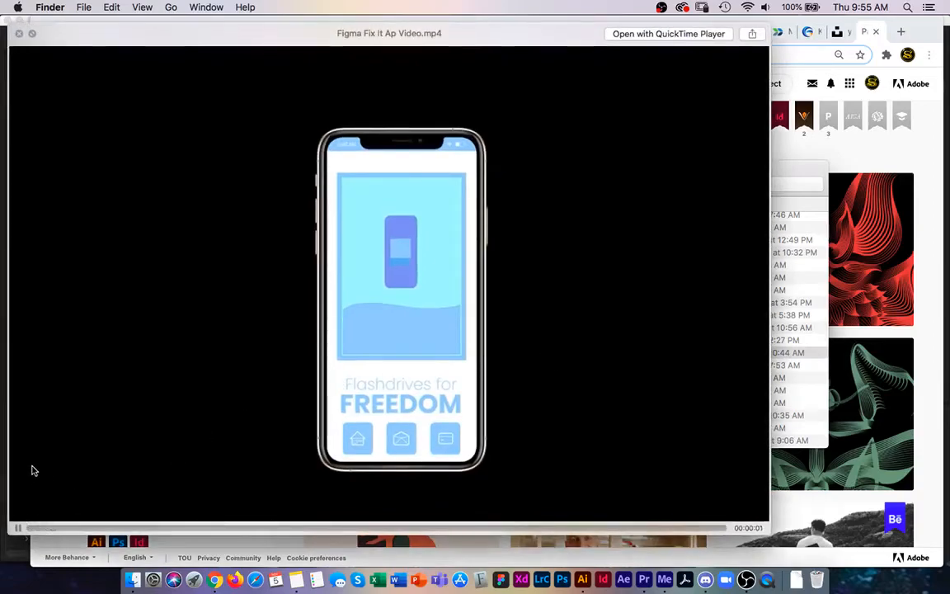